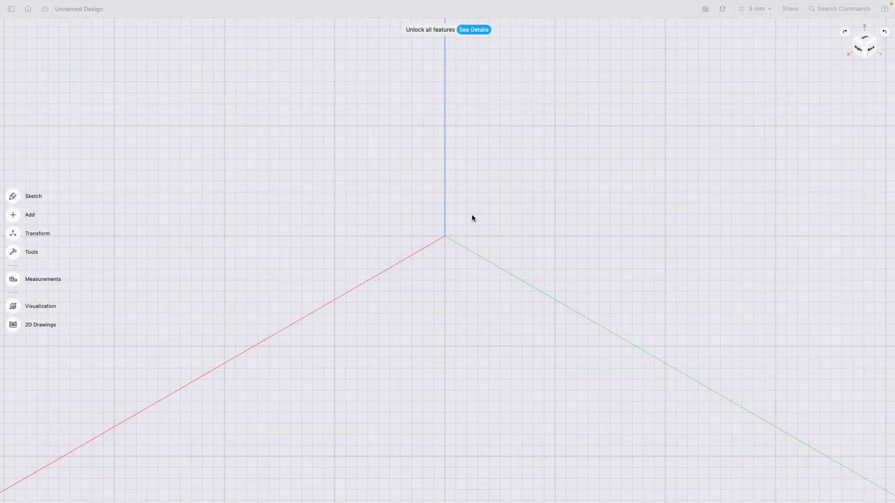
- Turn the empty workspace to a straight-on Front view using the view cube
{"action": "left_click", "coordinate": [451, 14]}
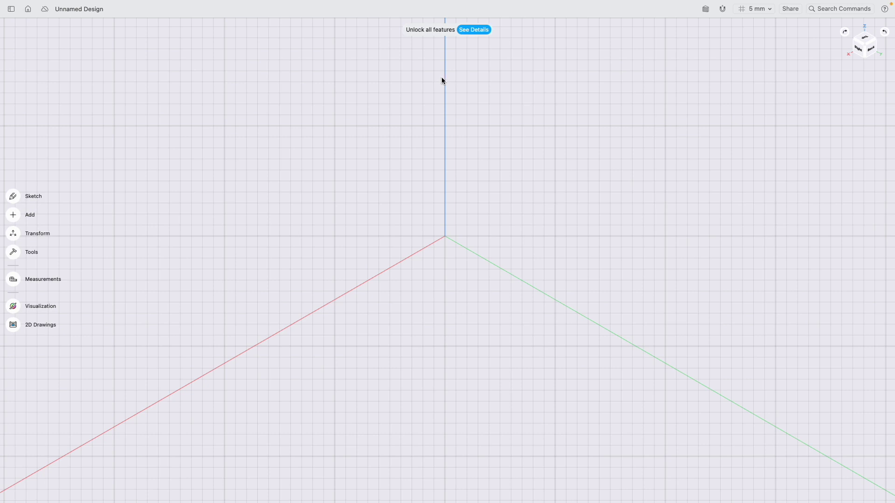
{"action": "scroll", "coordinate": [563, 39], "scroll_direction": "left", "scroll_amount": 3}
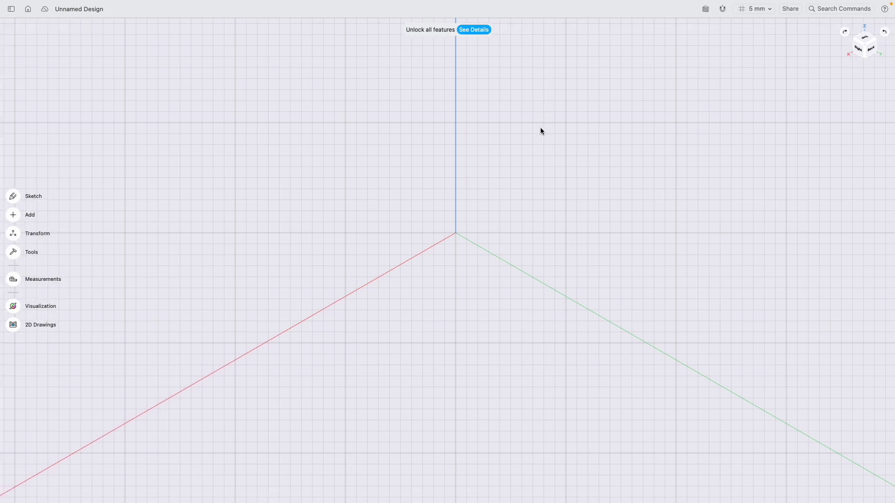
{"action": "scroll", "coordinate": [810, 28], "scroll_direction": "right", "scroll_amount": 2}
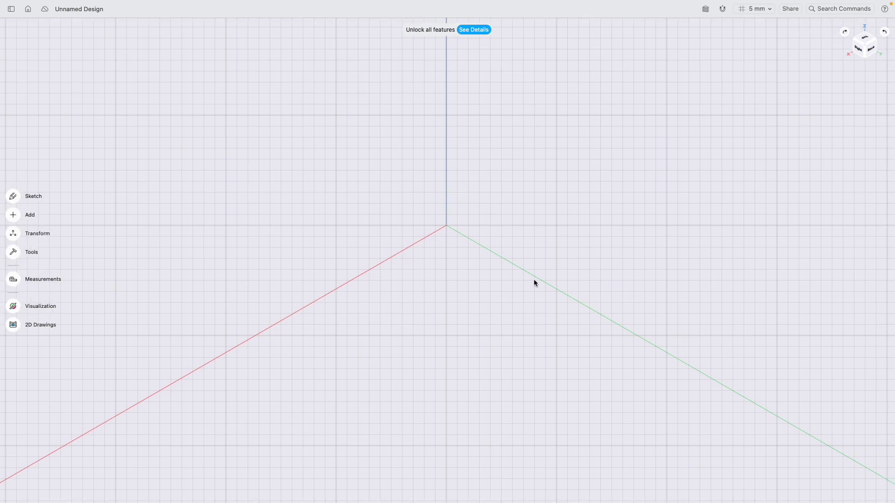
{"action": "left_click", "coordinate": [862, 48]}
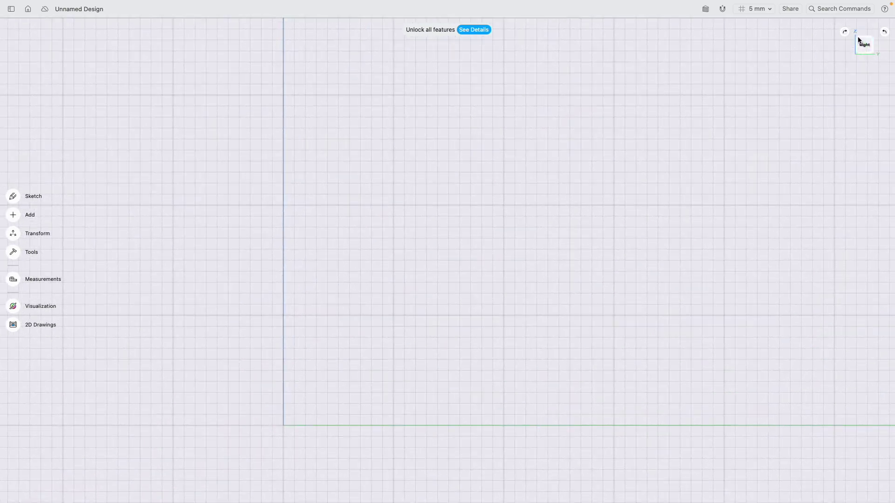
{"action": "left_click", "coordinate": [861, 46]}
{"action": "left_click", "coordinate": [859, 46]}
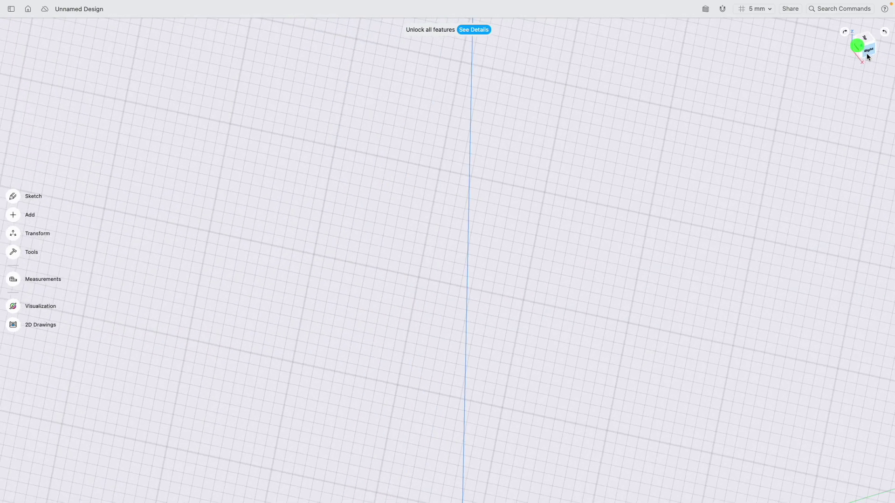
{"action": "left_click", "coordinate": [858, 49]}
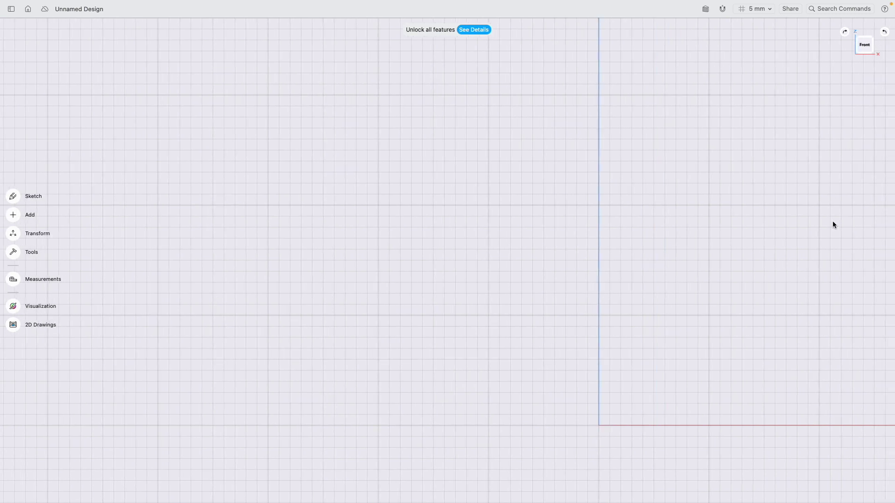
- Zoom out and pan to show more of the grid, then begin a new sketch
{"action": "scroll", "coordinate": [786, 219], "scroll_direction": "down", "scroll_amount": 3}
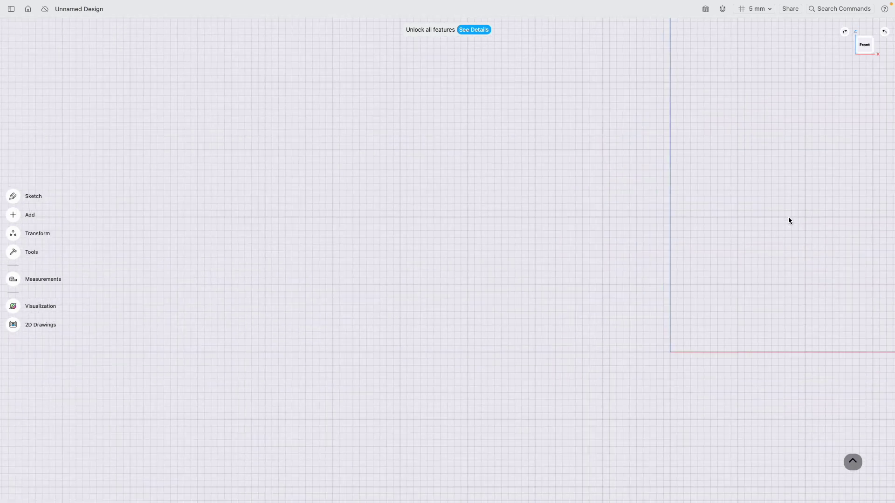
{"action": "scroll", "coordinate": [788, 216], "scroll_direction": "right", "scroll_amount": 5}
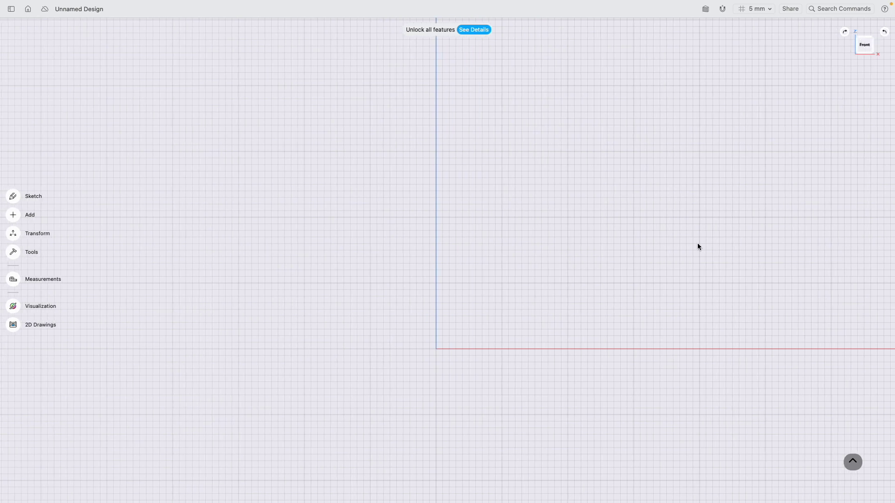
{"action": "scroll", "coordinate": [649, 261], "scroll_direction": "right", "scroll_amount": 2}
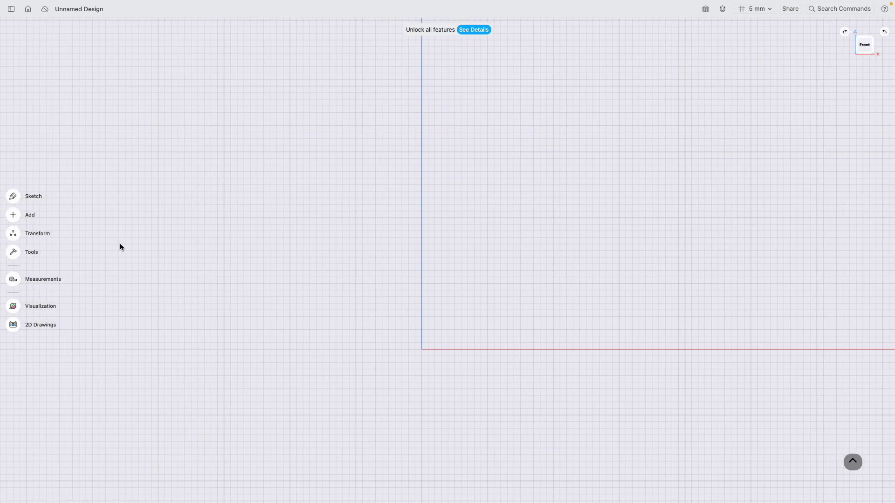
{"action": "left_click", "coordinate": [12, 196]}
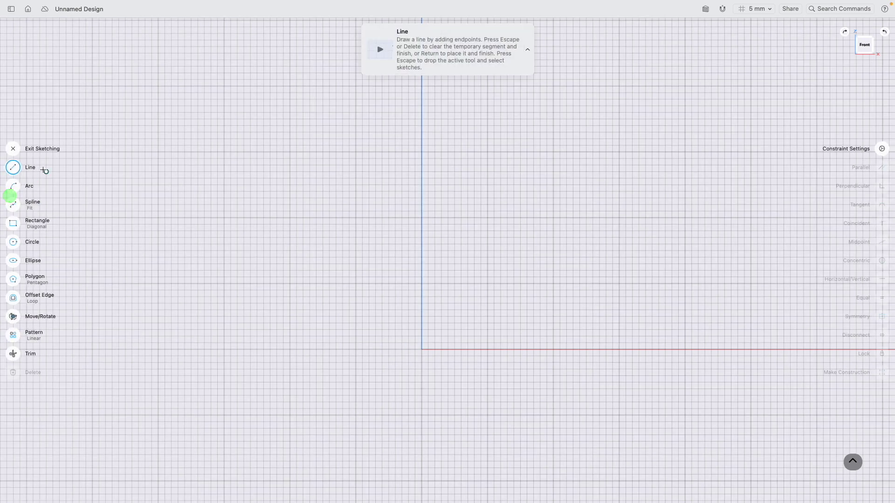
- Draw a 100 mm diameter circle centred on the origin and exit sketching
{"action": "left_click", "coordinate": [10, 242]}
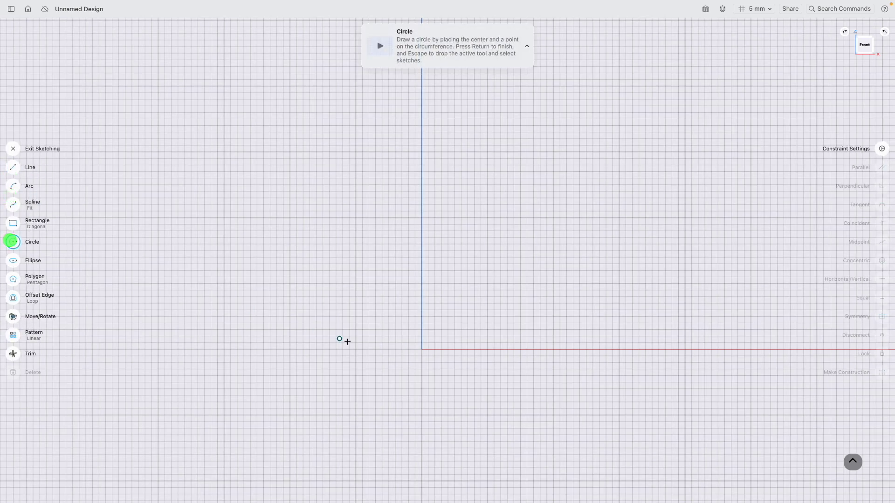
{"action": "left_click", "coordinate": [420, 352]}
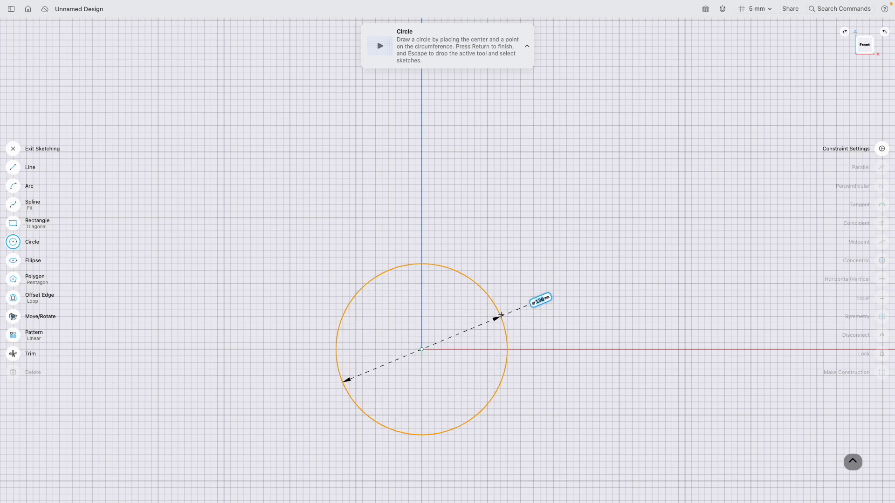
{"action": "type", "text": "100"}
{"action": "key", "text": "Return"}
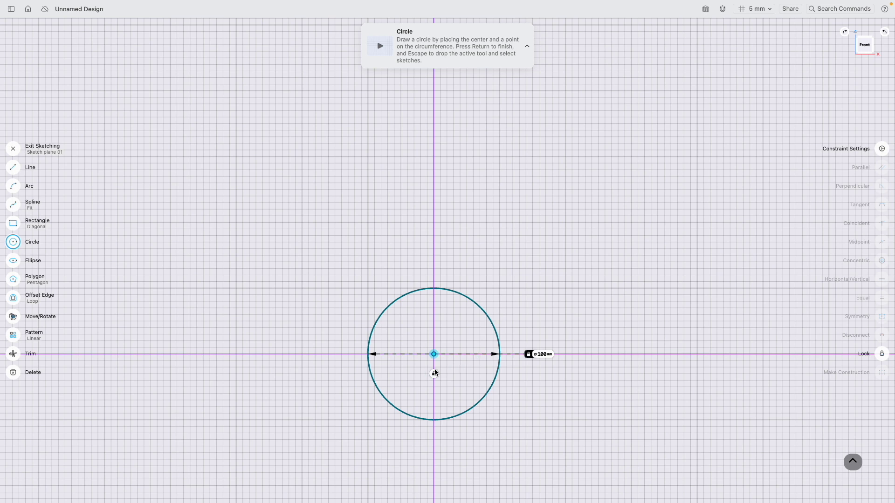
{"action": "key", "text": "Escape"}
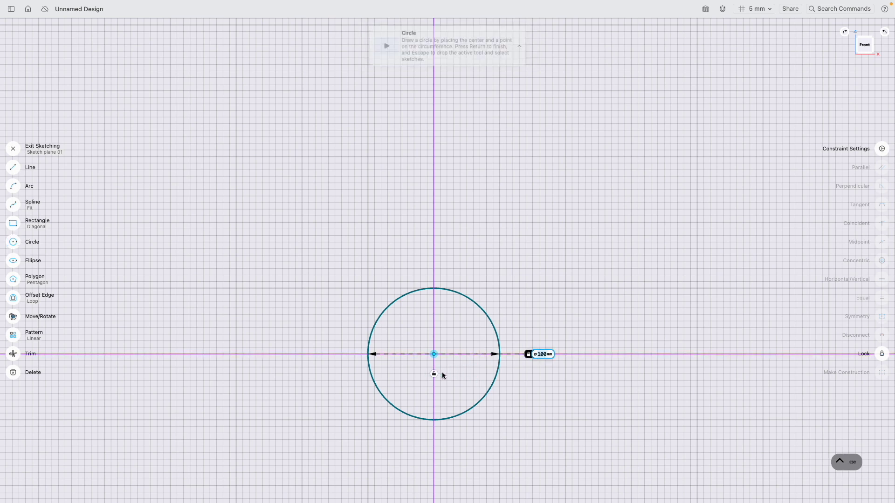
{"action": "left_click", "coordinate": [432, 373]}
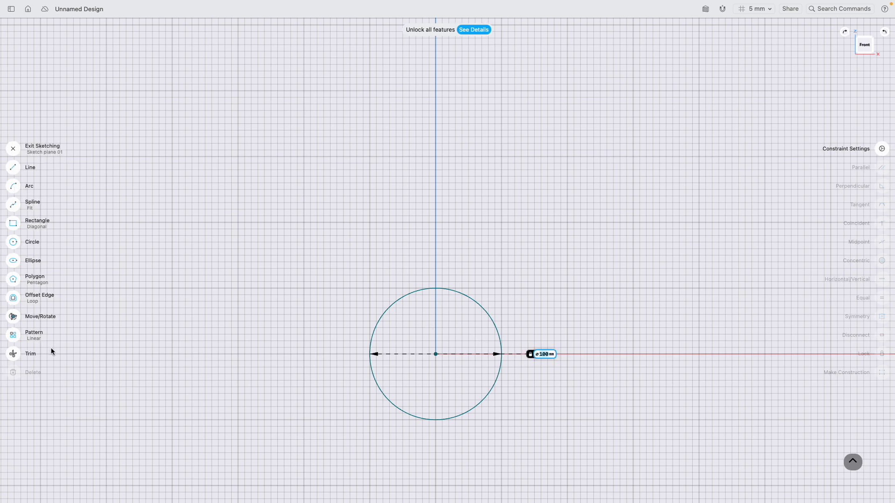
{"action": "left_click", "coordinate": [15, 150]}
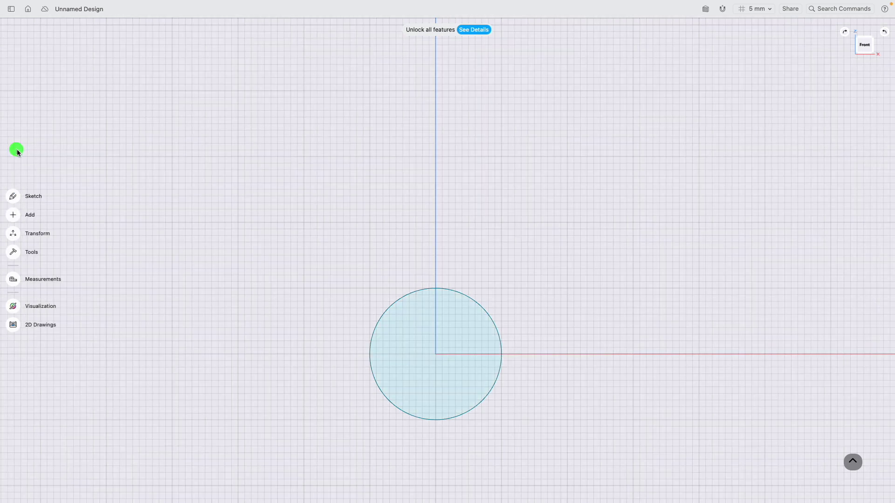
- Switch to an isometric corner view and pan to frame the 100 mm circle
{"action": "left_click", "coordinate": [874, 41]}
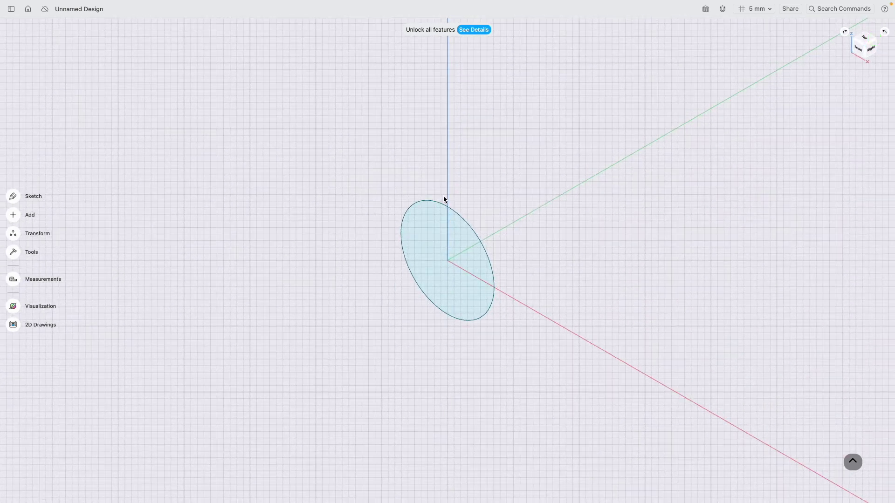
{"action": "scroll", "coordinate": [560, 191], "scroll_direction": "right", "scroll_amount": 5}
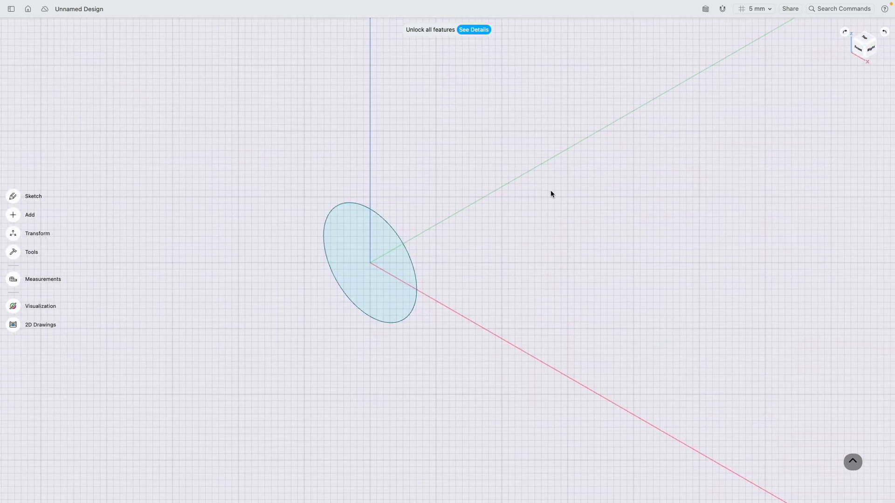
{"action": "scroll", "coordinate": [448, 251], "scroll_direction": "up", "scroll_amount": 3}
{"action": "scroll", "coordinate": [326, 279], "scroll_direction": "left", "scroll_amount": 2}
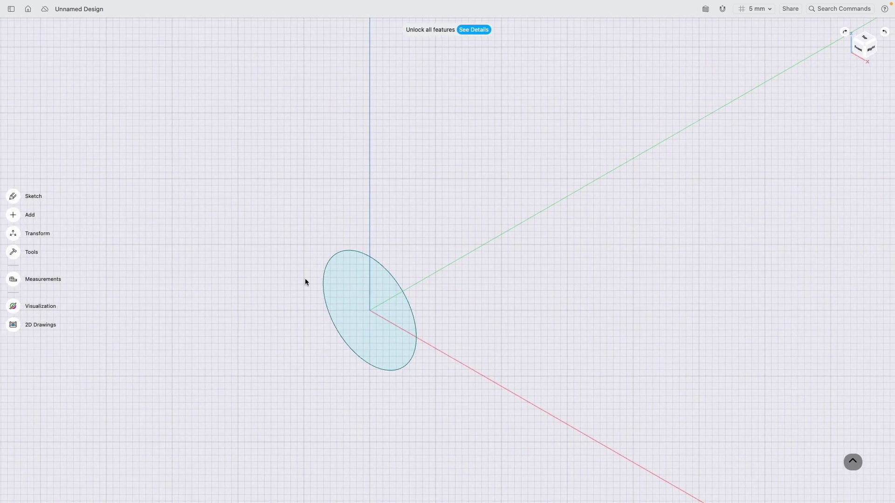
- Move the 100 mm circle profile -158 mm along the Y axis
{"action": "double_click", "coordinate": [385, 267]}
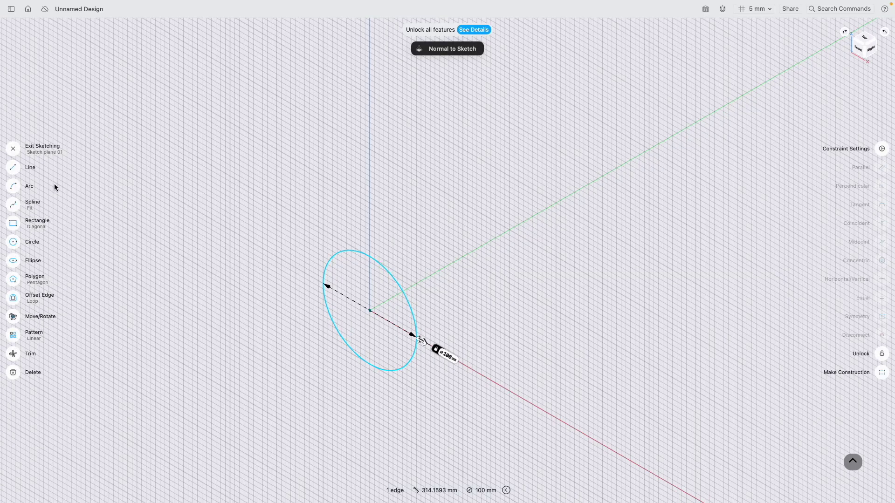
{"action": "left_click", "coordinate": [13, 148]}
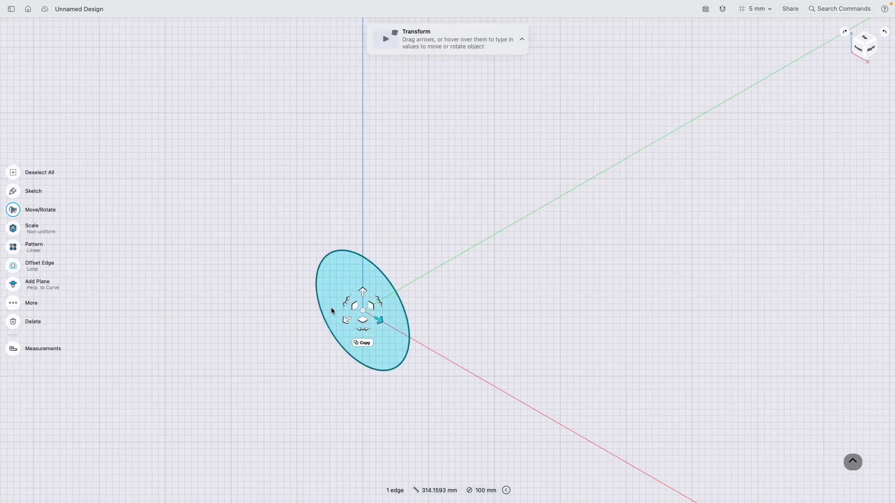
{"action": "left_click", "coordinate": [349, 323]}
{"action": "left_click_drag", "start_coordinate": [348, 322], "coordinate": [543, 252]}
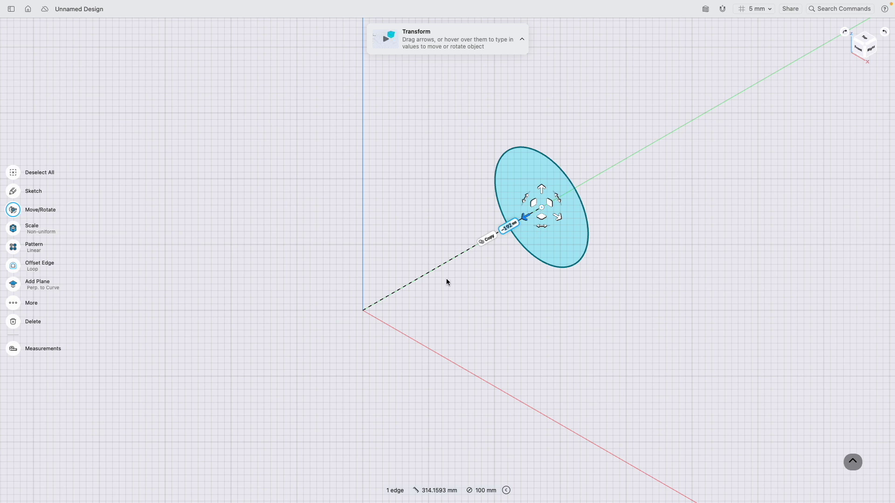
{"action": "type", "text": "-158"}
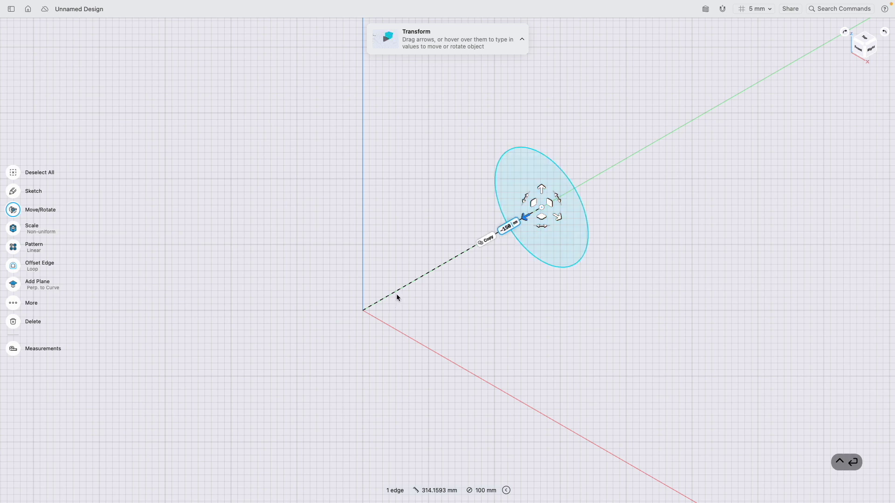
{"action": "key", "text": "Return"}
{"action": "left_click", "coordinate": [407, 299]}
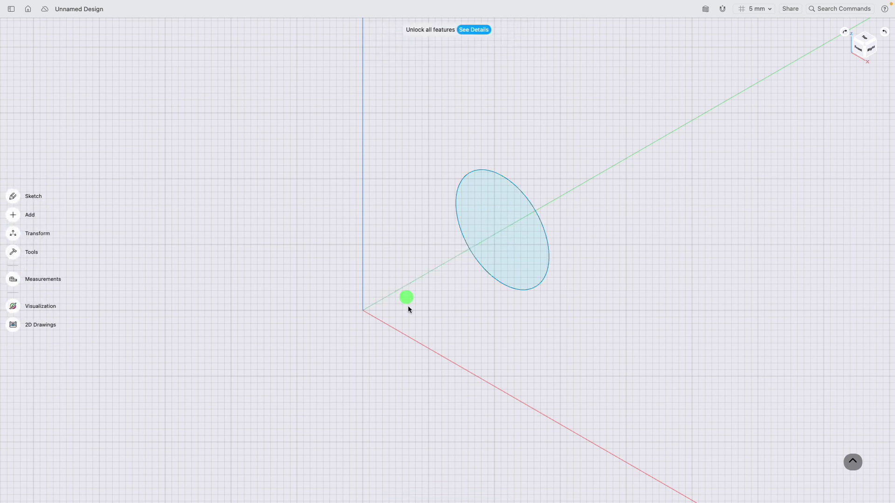
{"action": "left_click", "coordinate": [858, 49]}
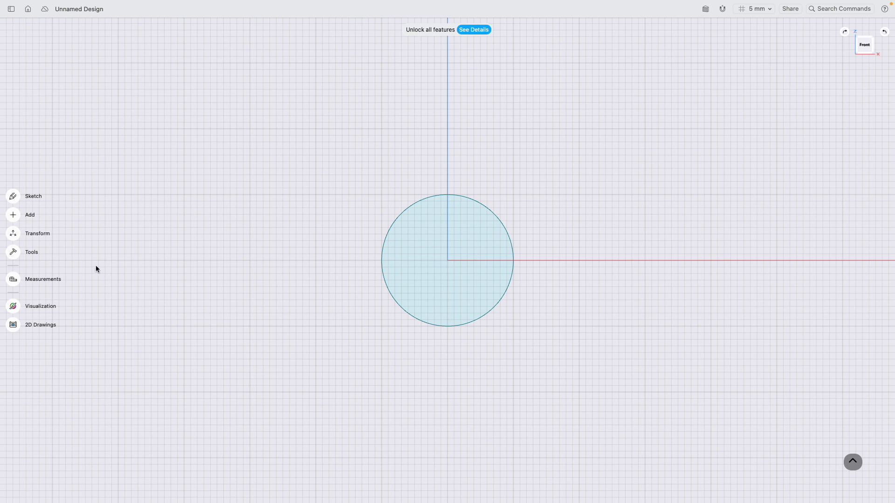
- Sketch an 88 × 38 mm rectangle centred on the origin inside the circle, then exit sketching
{"action": "left_click", "coordinate": [13, 197]}
{"action": "left_click", "coordinate": [13, 224]}
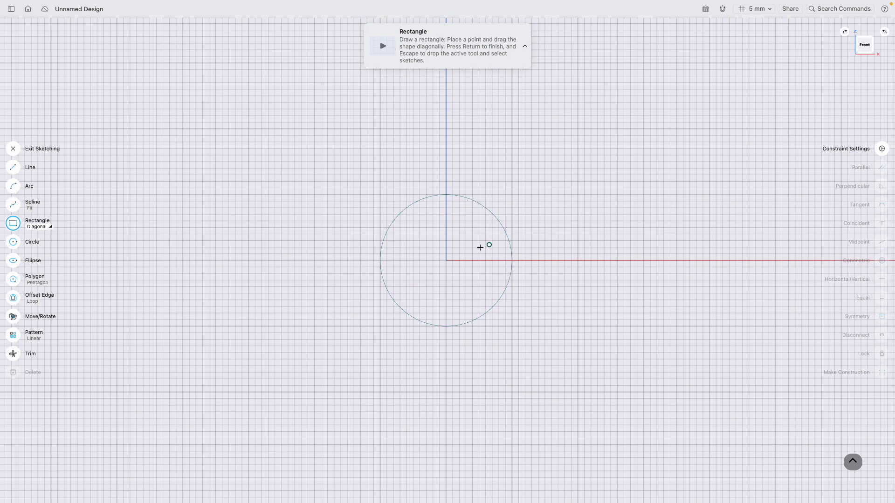
{"action": "left_click", "coordinate": [394, 241]}
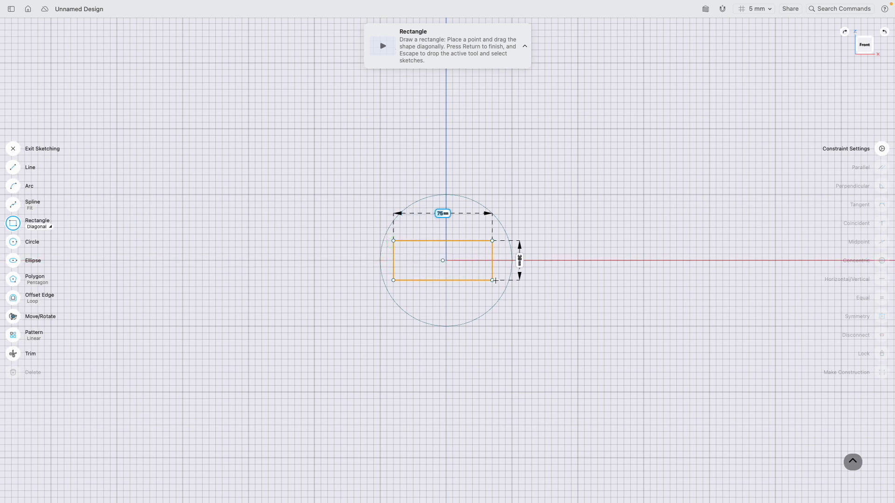
{"action": "left_click", "coordinate": [498, 280]}
{"action": "key", "text": "Escape"}
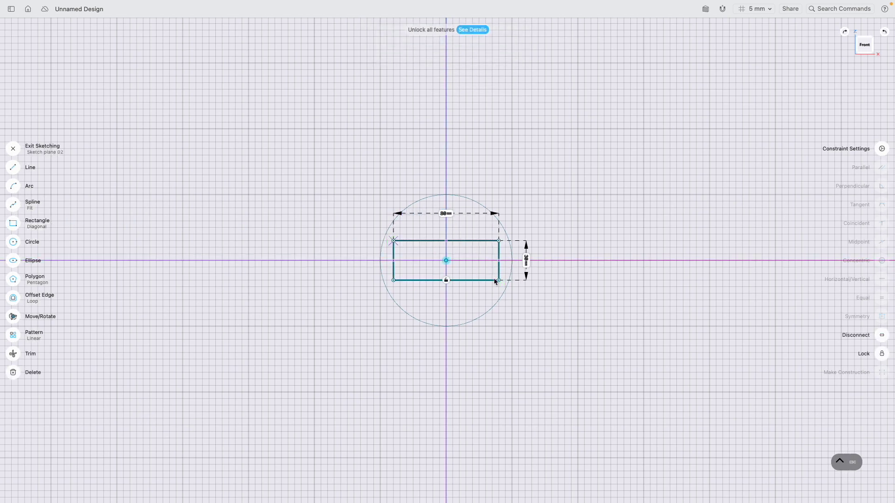
{"action": "left_click", "coordinate": [448, 260]}
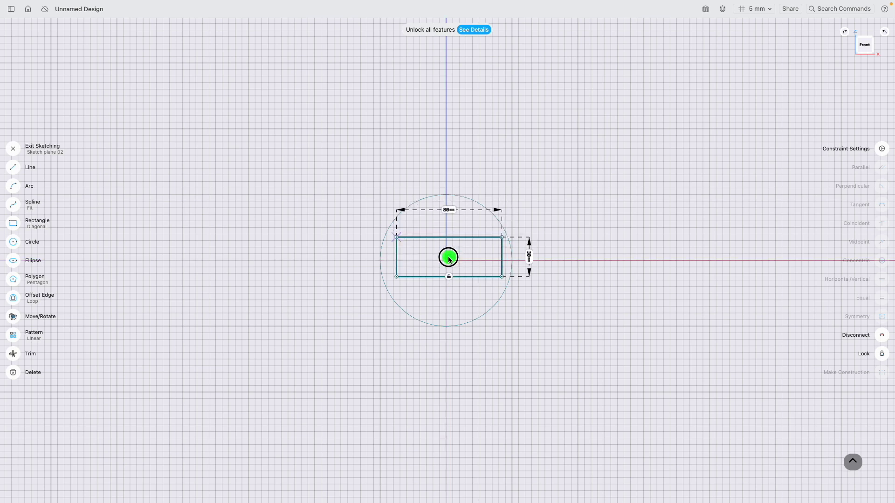
{"action": "left_click", "coordinate": [526, 260]}
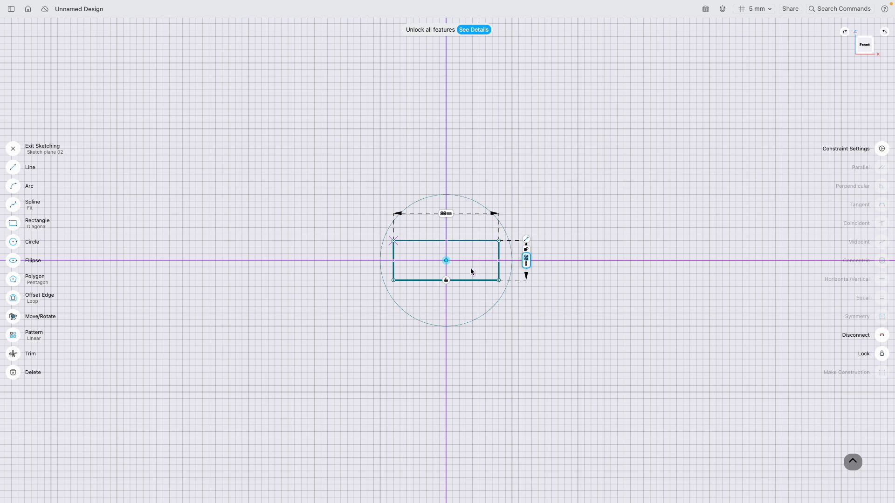
{"action": "left_click", "coordinate": [447, 280]}
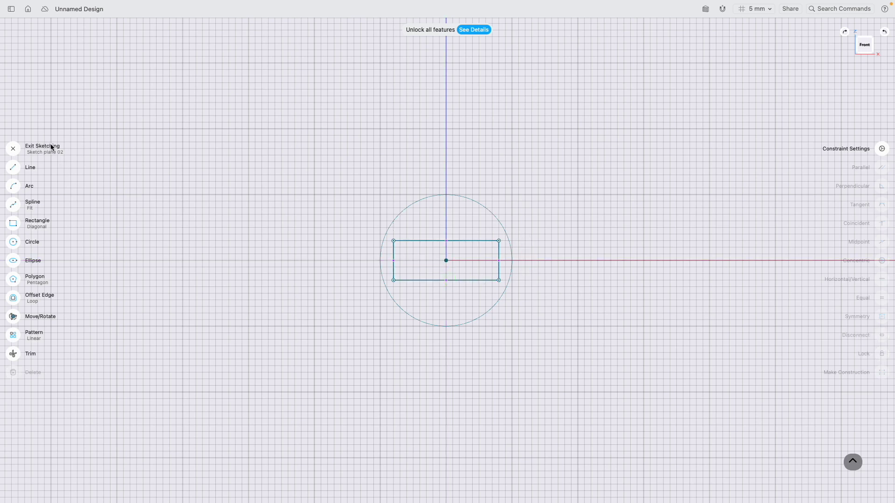
{"action": "left_click", "coordinate": [14, 149]}
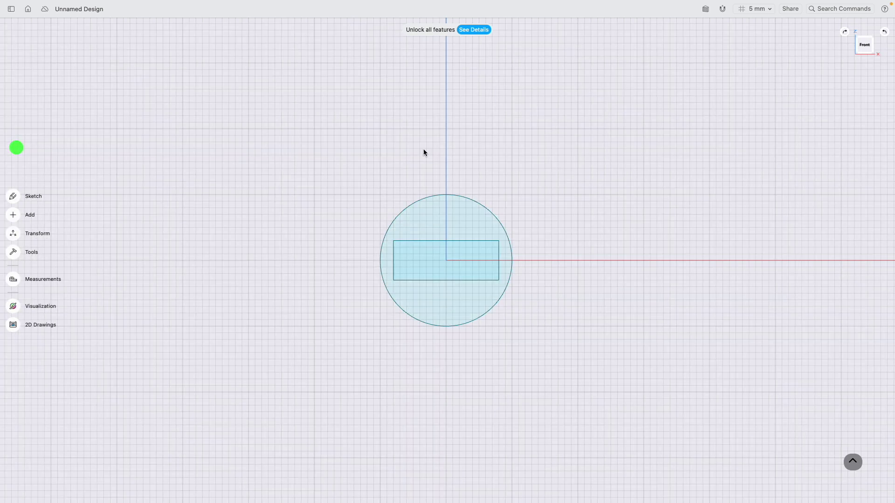
- Switch to an isometric view and show the item list with Sketch plane 01 and 02
{"action": "left_click", "coordinate": [873, 40]}
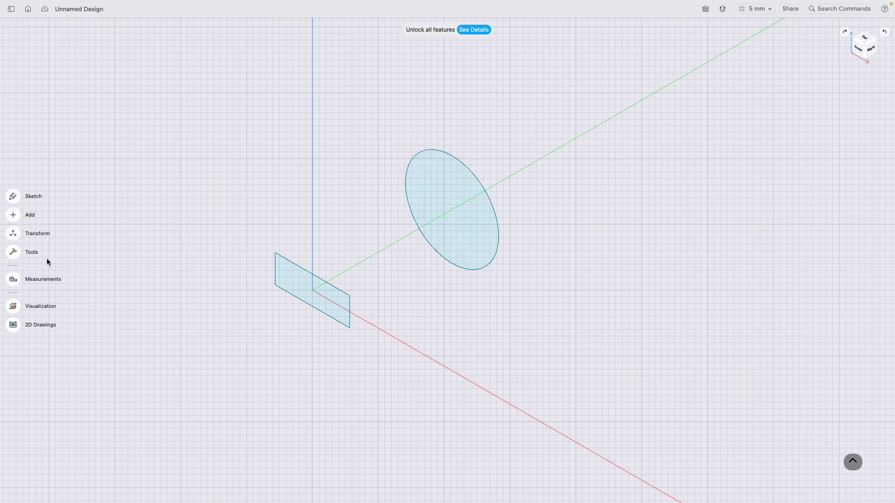
{"action": "left_click", "coordinate": [11, 9]}
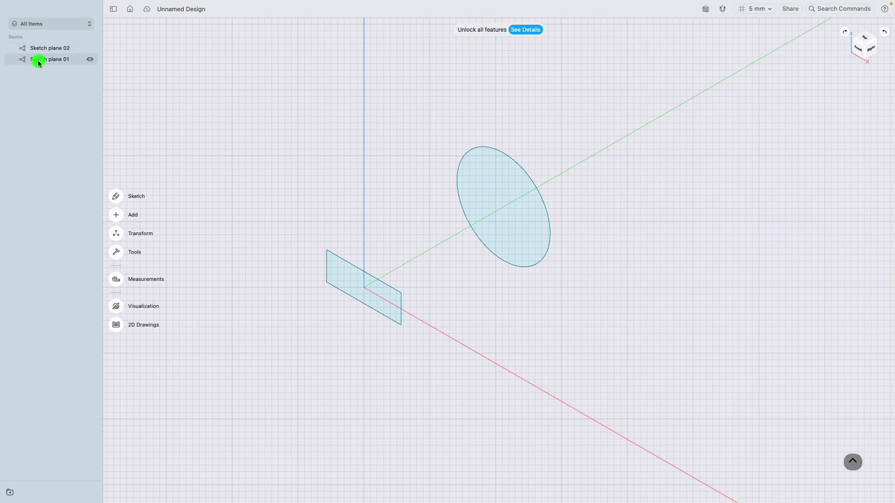
{"action": "double_click", "coordinate": [40, 59]}
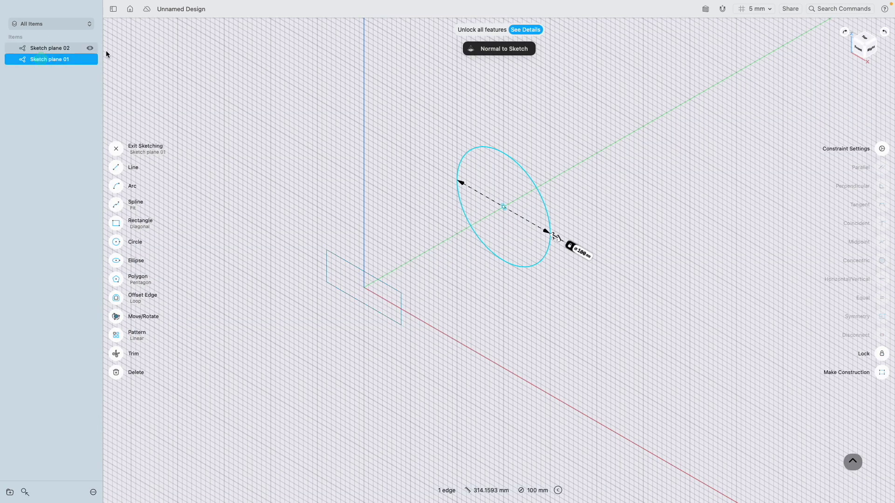
{"action": "left_click", "coordinate": [211, 74]}
{"action": "left_click", "coordinate": [119, 147]}
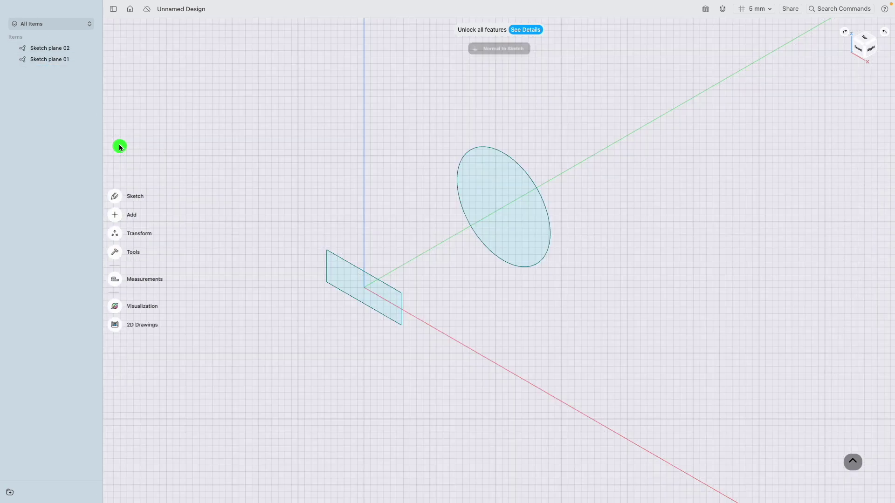
{"action": "left_click", "coordinate": [113, 9]}
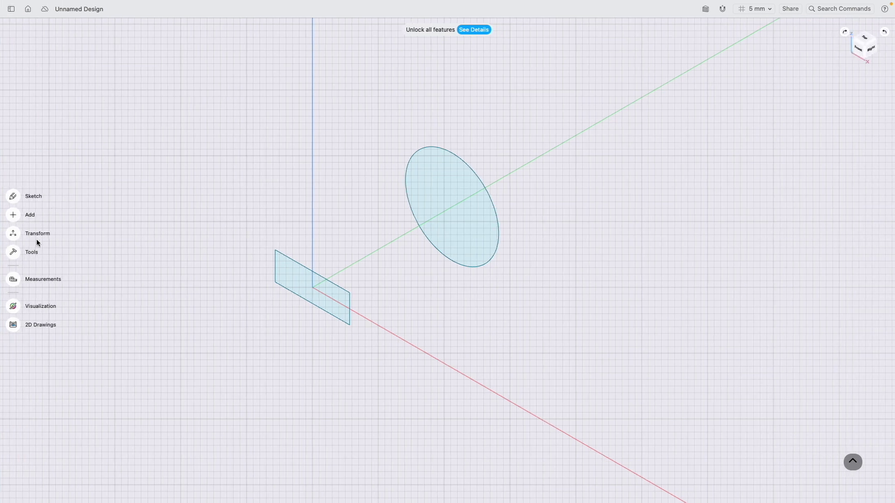
- Start a loft joining the rectangle profile to the circle profile
{"action": "left_click", "coordinate": [13, 252]}
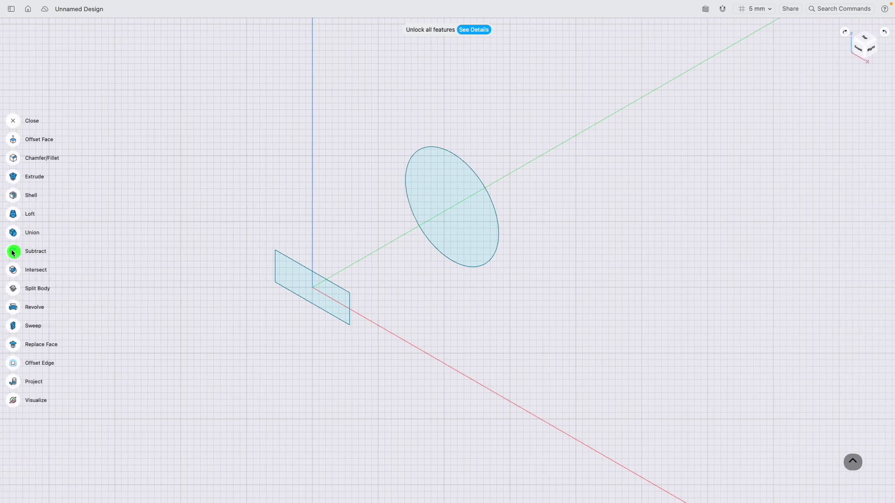
{"action": "left_click", "coordinate": [13, 214]}
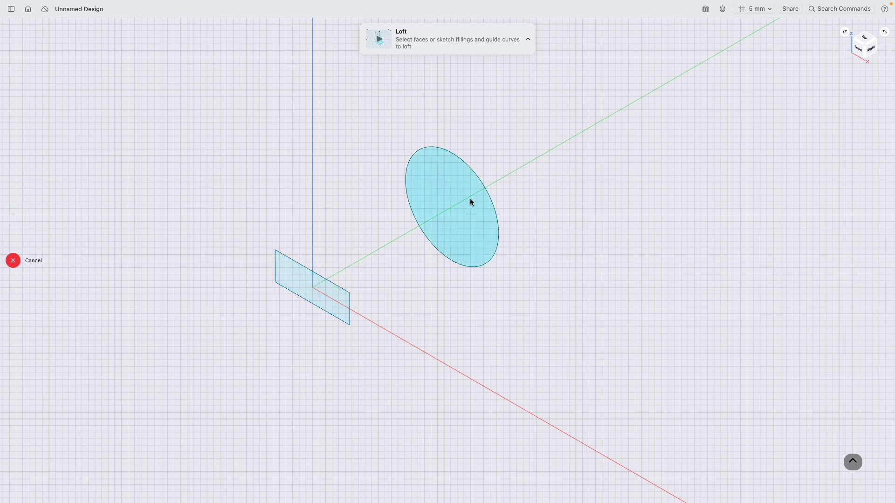
{"action": "left_click", "coordinate": [320, 286]}
{"action": "left_click", "coordinate": [448, 232]}
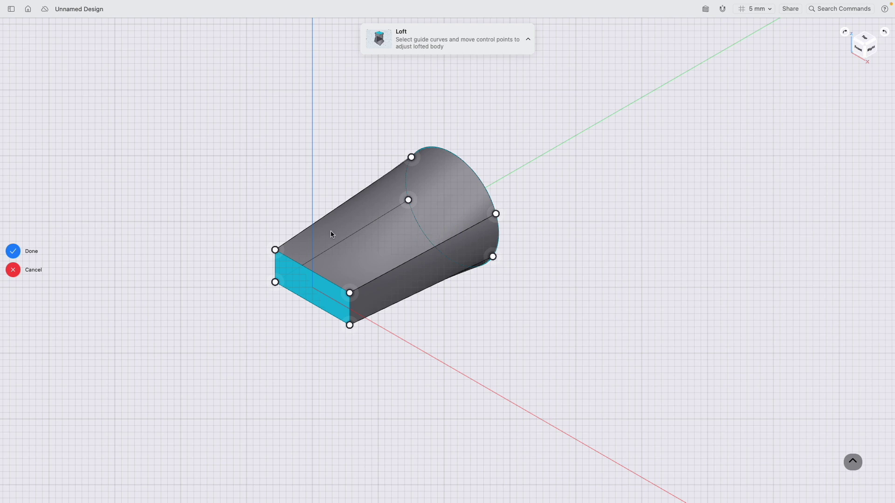
{"action": "left_click", "coordinate": [877, 43]}
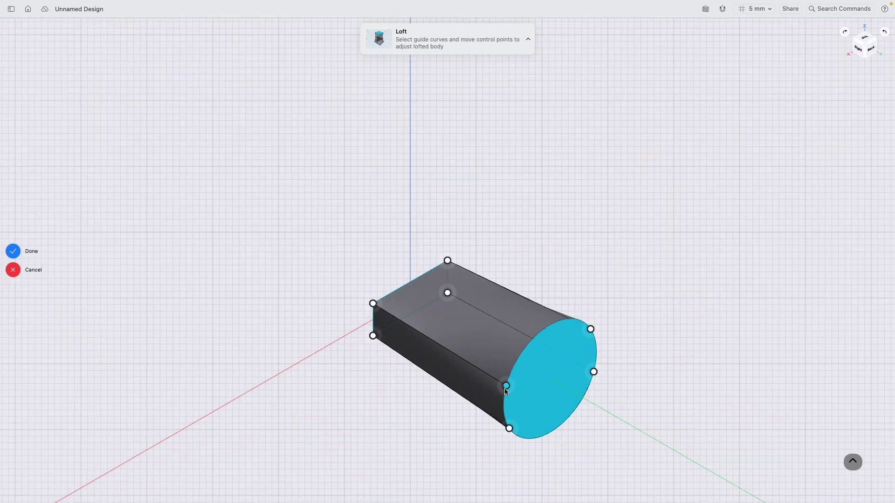
- Drag the loft's rim control points to adjust the twist between the profiles
{"action": "mouse_move", "coordinate": [506, 386]}
{"action": "left_mouse_down"}
{"action": "mouse_move", "coordinate": [564, 319]}
{"action": "mouse_move", "coordinate": [593, 330]}
{"action": "mouse_move", "coordinate": [611, 364]}
{"action": "left_mouse_up"}
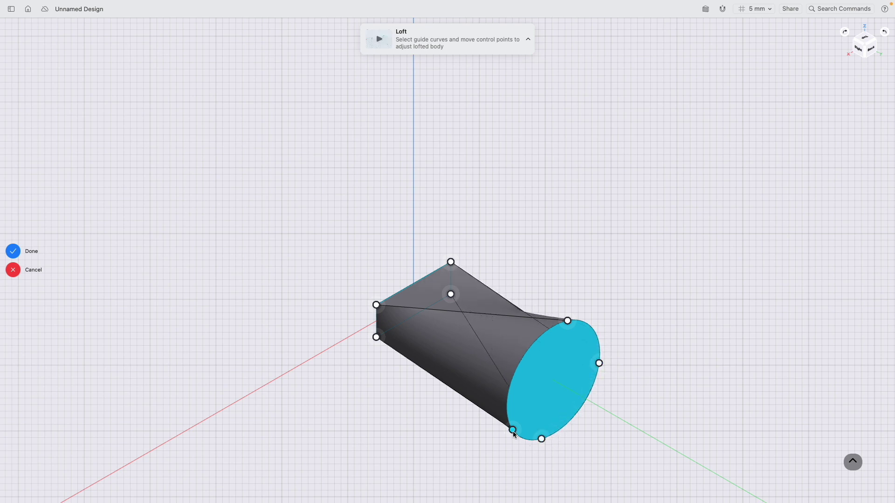
{"action": "left_click_drag", "start_coordinate": [512, 430], "coordinate": [557, 325]}
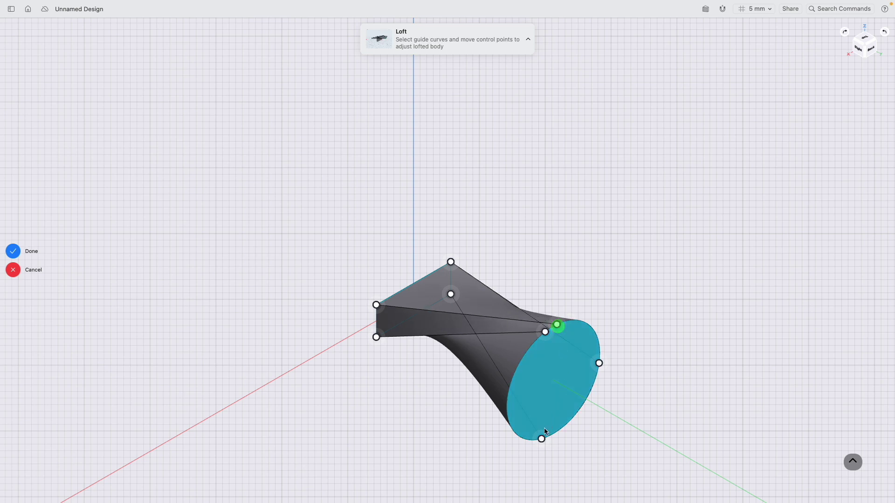
{"action": "left_click_drag", "start_coordinate": [598, 367], "coordinate": [554, 433]}
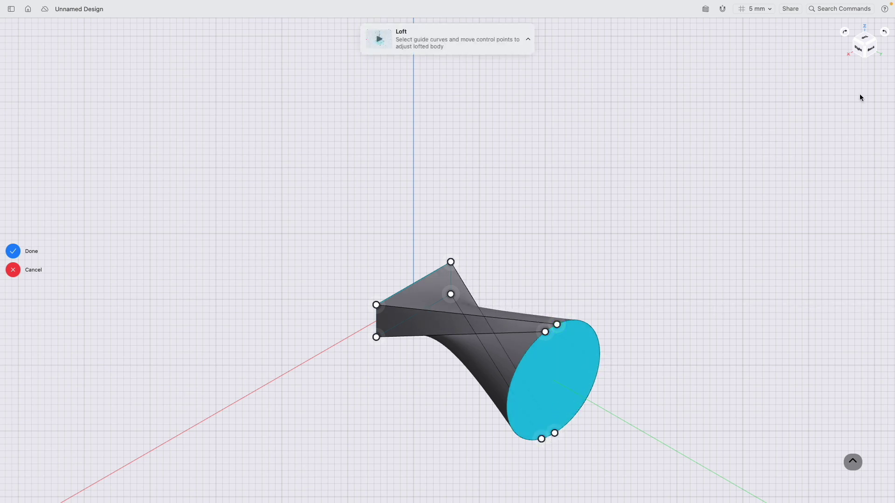
{"action": "left_click", "coordinate": [871, 48]}
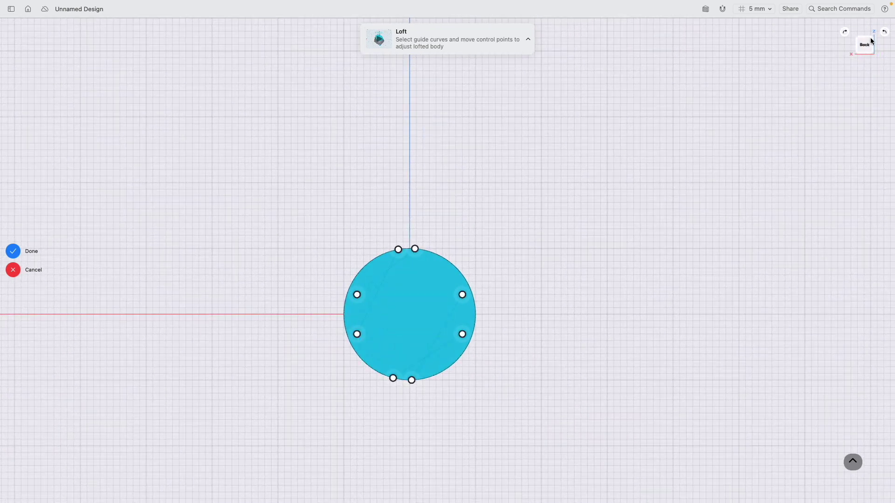
{"action": "left_click", "coordinate": [872, 39]}
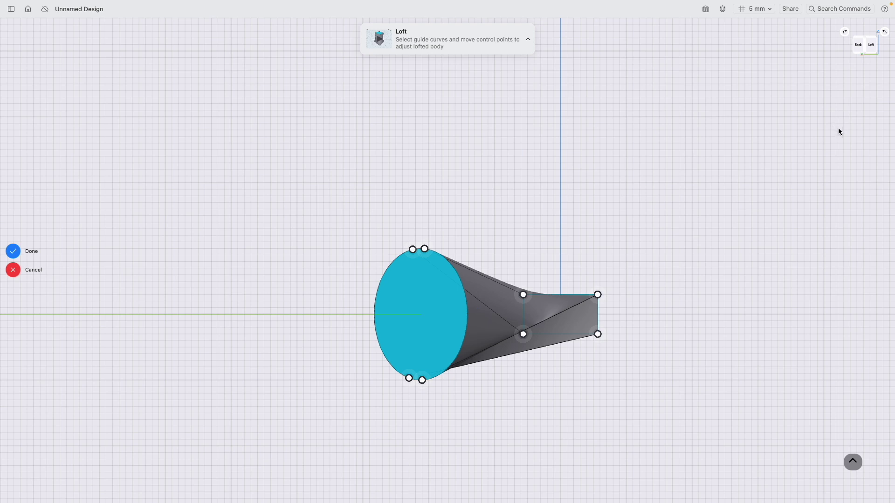
{"action": "right_click_drag", "start_coordinate": [647, 195], "coordinate": [641, 224]}
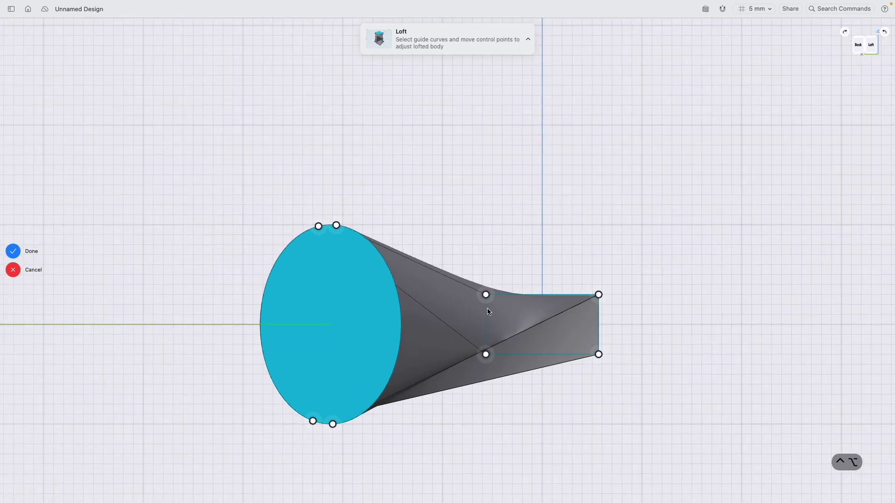
- Reframe the view and pull the top rim guide point down to reshape the loft
{"action": "scroll", "coordinate": [488, 311], "scroll_direction": "down", "scroll_amount": 5}
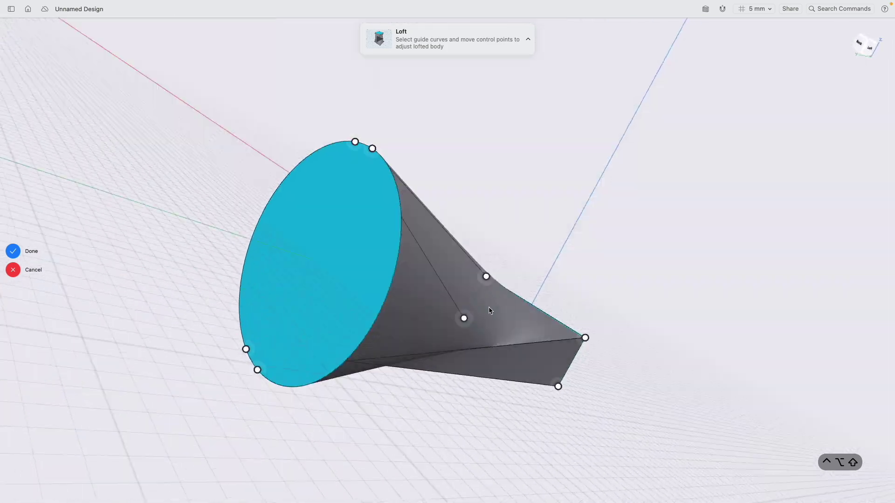
{"action": "scroll", "coordinate": [489, 311], "scroll_direction": "down", "scroll_amount": 10}
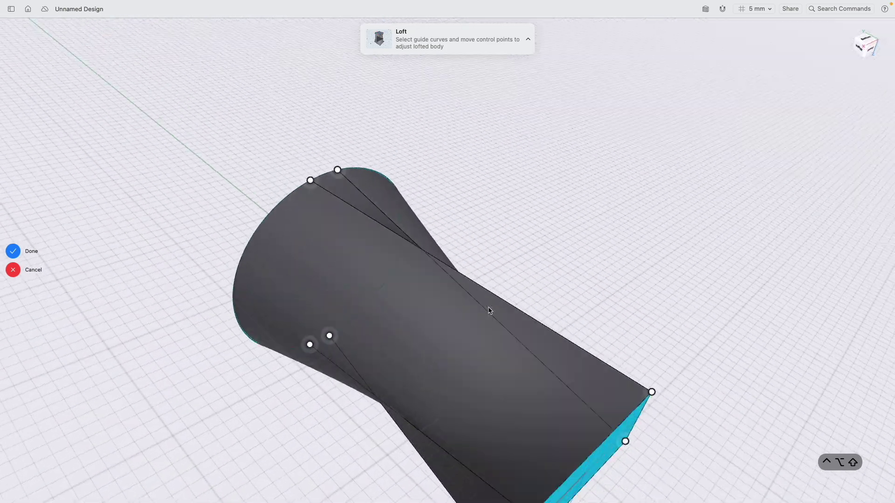
{"action": "scroll", "coordinate": [489, 310], "scroll_direction": "down", "scroll_amount": 10}
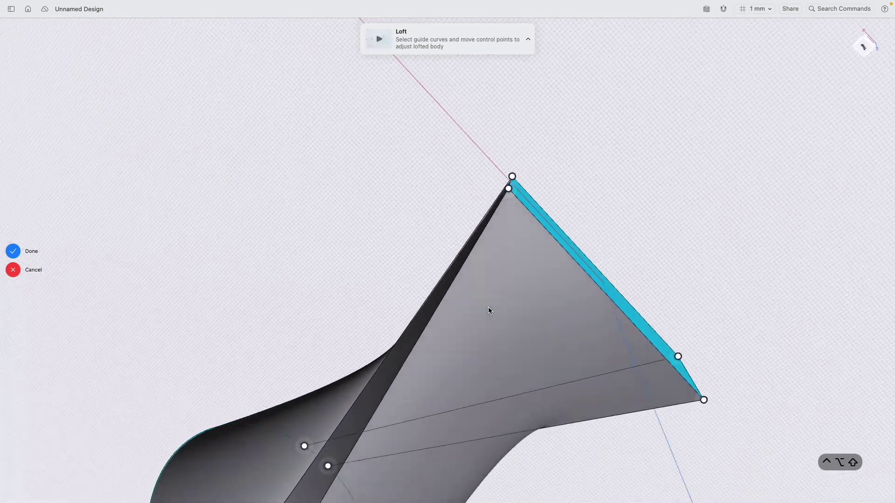
{"action": "scroll", "coordinate": [488, 310], "scroll_direction": "down", "scroll_amount": 10}
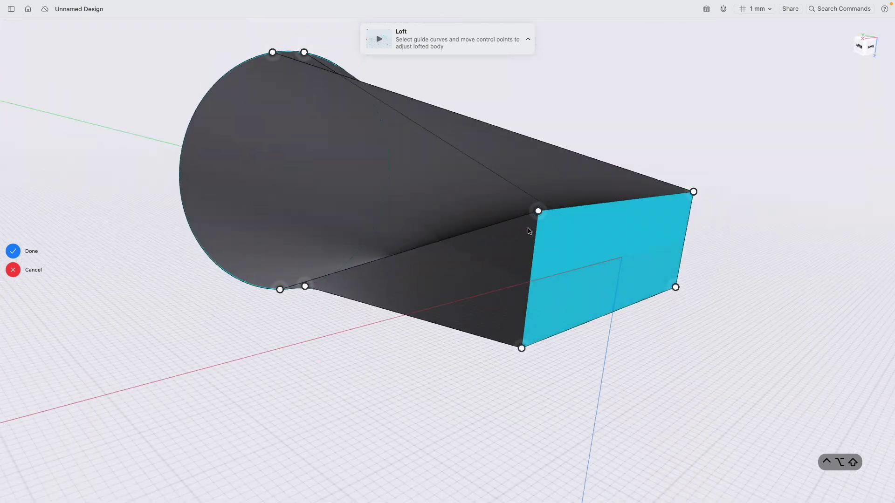
{"action": "left_click", "coordinate": [865, 56]}
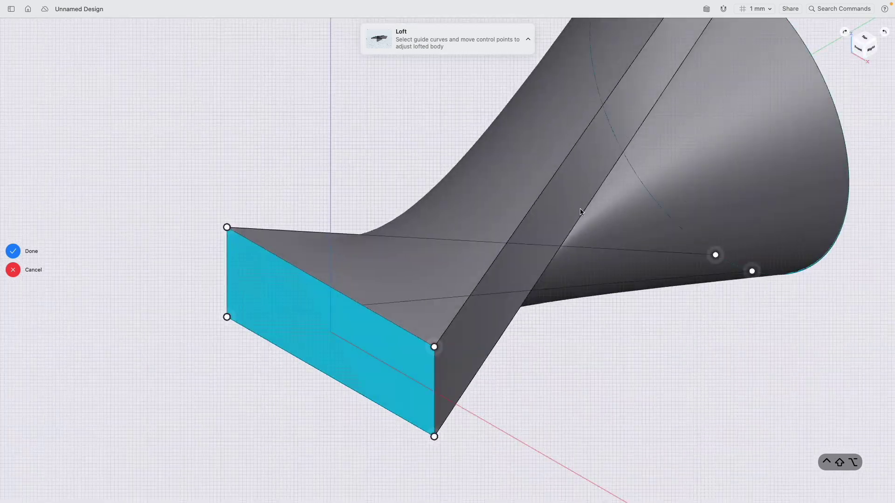
{"action": "scroll", "coordinate": [580, 213], "scroll_direction": "down", "scroll_amount": 10}
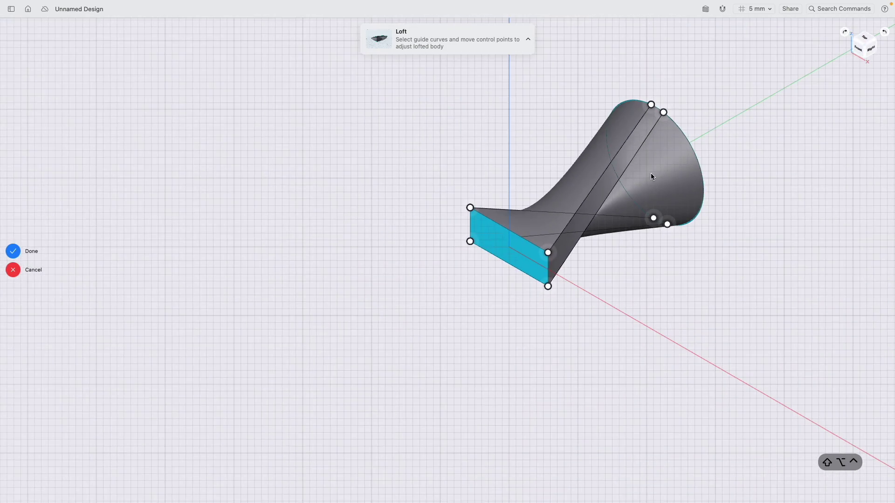
{"action": "scroll", "coordinate": [707, 116], "scroll_direction": "right", "scroll_amount": 5}
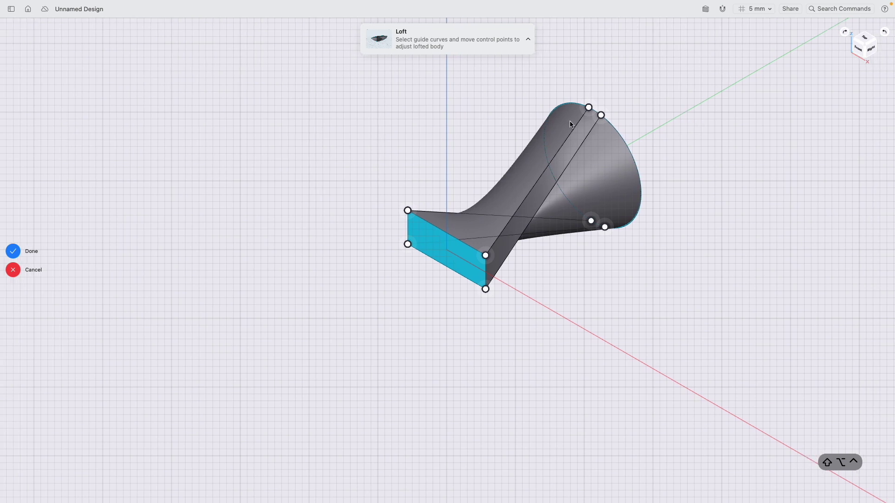
{"action": "left_click_drag", "start_coordinate": [554, 110], "coordinate": [521, 114]}
{"action": "left_click", "coordinate": [612, 135]}
{"action": "left_click_drag", "start_coordinate": [614, 138], "coordinate": [640, 203]}
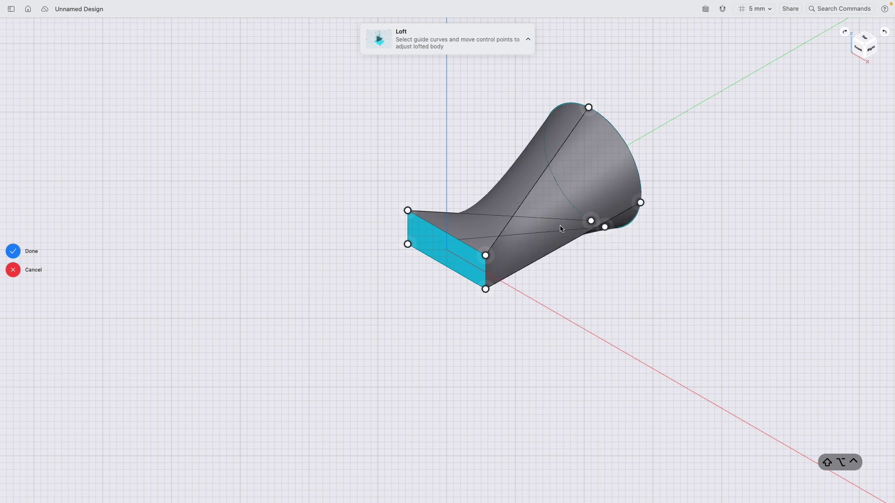
- Clear the twisted preview, pick the rectangle face as second profile, and confirm the loft
{"action": "left_click", "coordinate": [426, 244]}
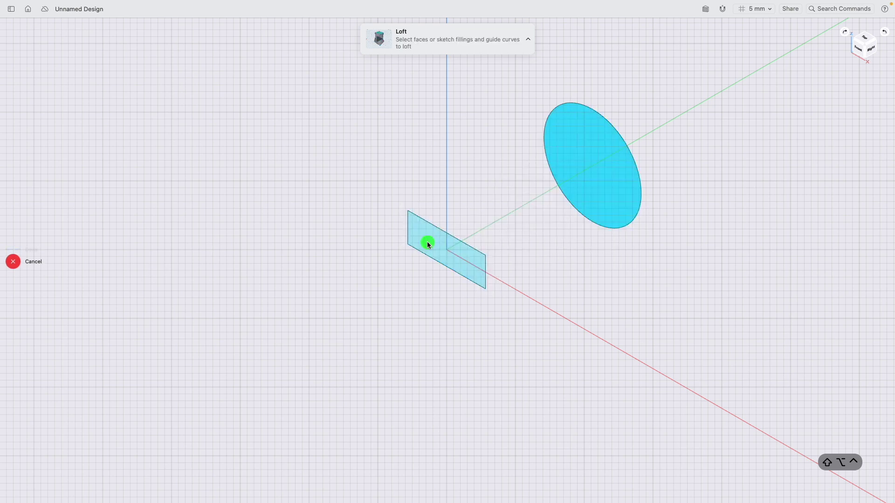
{"action": "scroll", "coordinate": [487, 231], "scroll_direction": "up", "scroll_amount": 3}
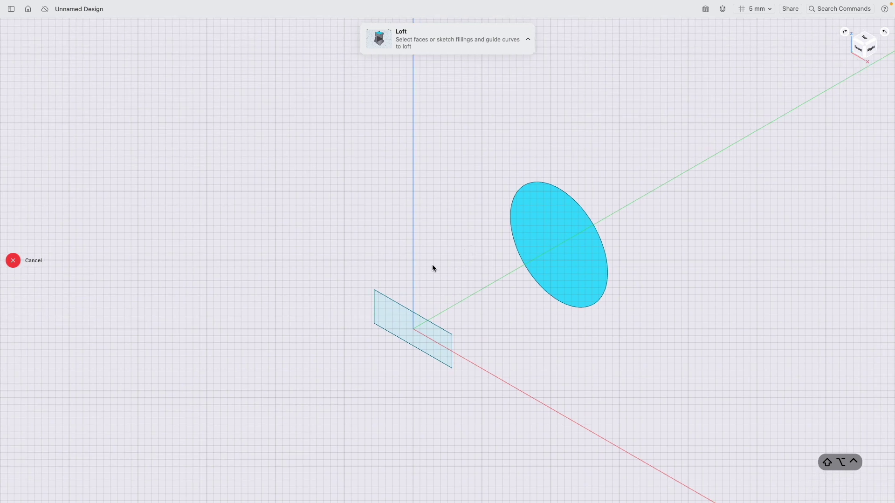
{"action": "left_click", "coordinate": [421, 329]}
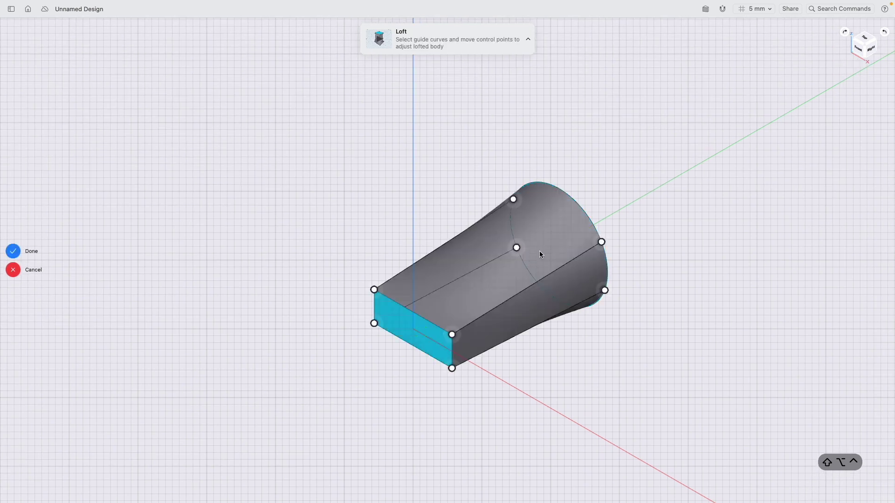
{"action": "left_click", "coordinate": [13, 252]}
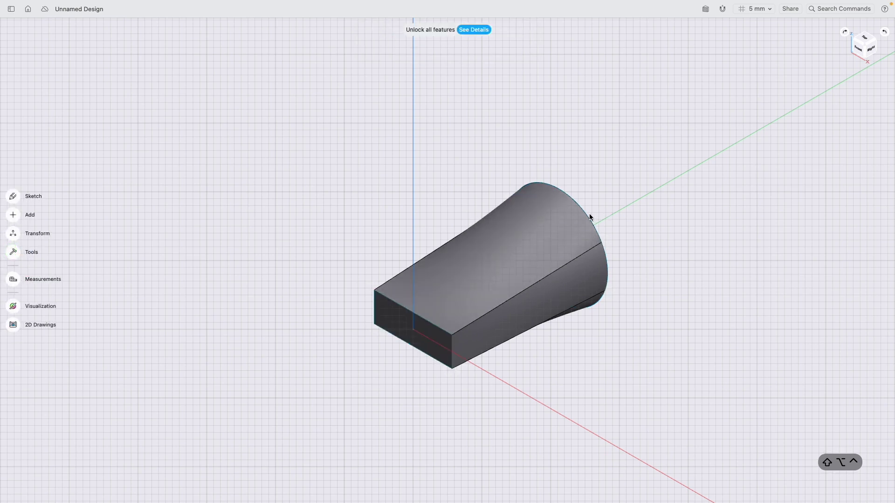
- Fillet the upper and lower long side edges of the lofted body
{"action": "left_click", "coordinate": [539, 284]}
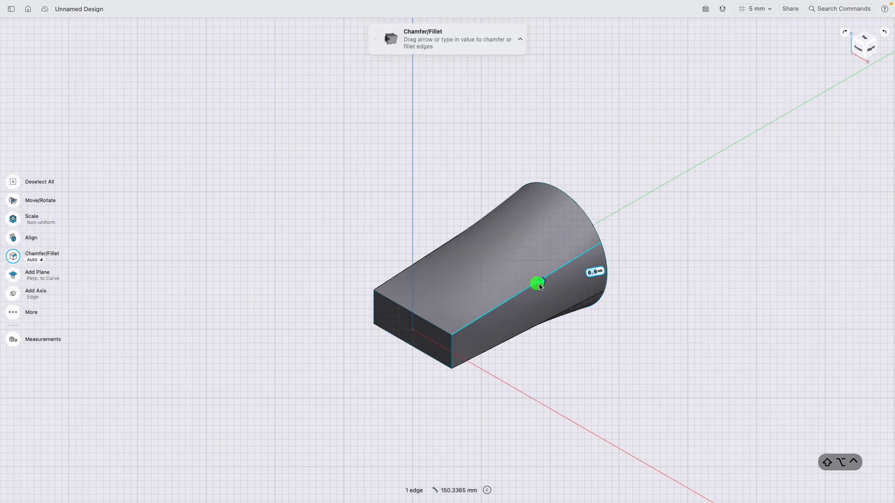
{"action": "mouse_move", "coordinate": [545, 284]}
{"action": "left_mouse_down"}
{"action": "mouse_move", "coordinate": [534, 284]}
{"action": "mouse_move", "coordinate": [555, 284]}
{"action": "left_mouse_up"}
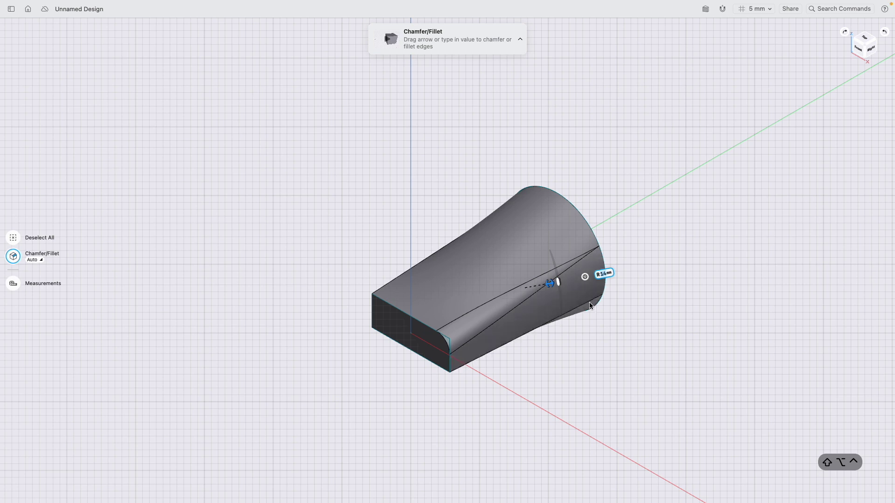
{"action": "left_click", "coordinate": [586, 303]}
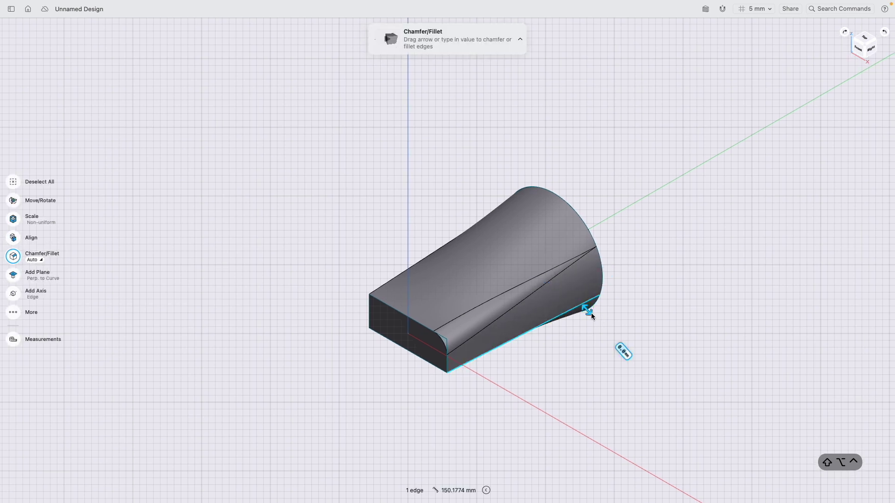
{"action": "left_click_drag", "start_coordinate": [586, 310], "coordinate": [605, 329]}
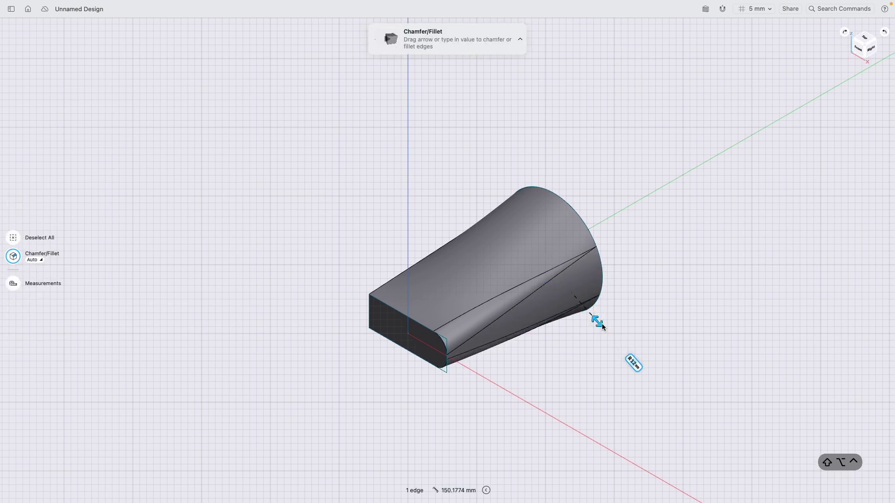
- Fillet the bottom and remaining lower long edges, then apply the fillets
{"action": "left_click", "coordinate": [854, 41]}
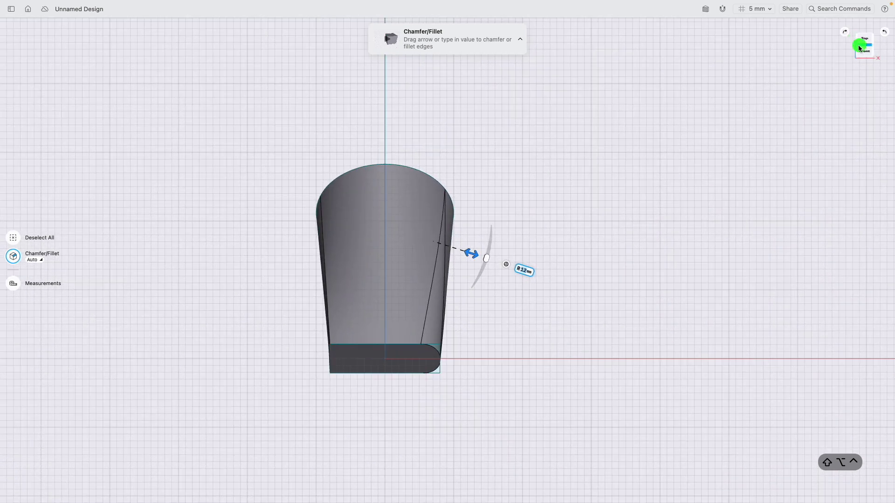
{"action": "left_click", "coordinate": [859, 48]}
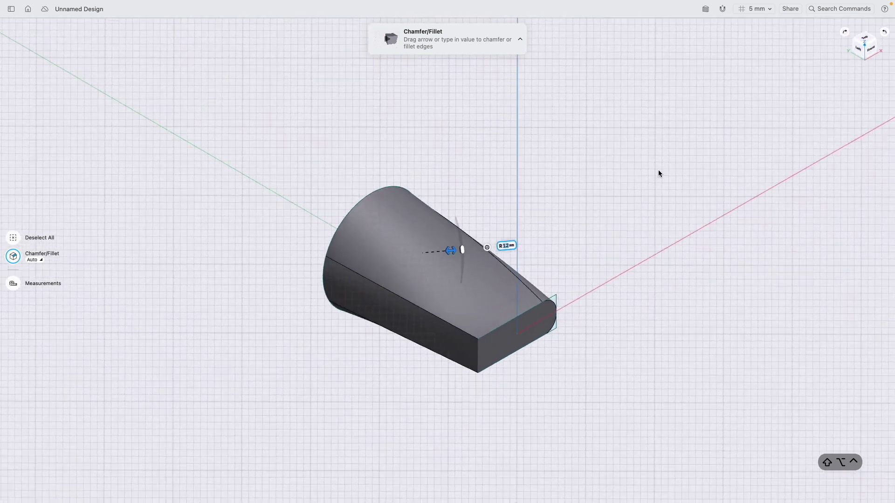
{"action": "left_click", "coordinate": [438, 317]}
{"action": "left_click", "coordinate": [439, 315]}
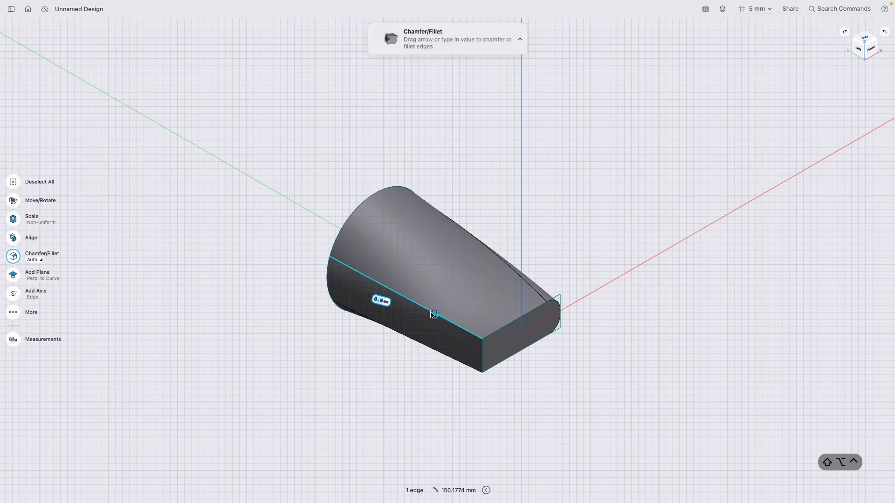
{"action": "left_click_drag", "start_coordinate": [437, 318], "coordinate": [426, 314]}
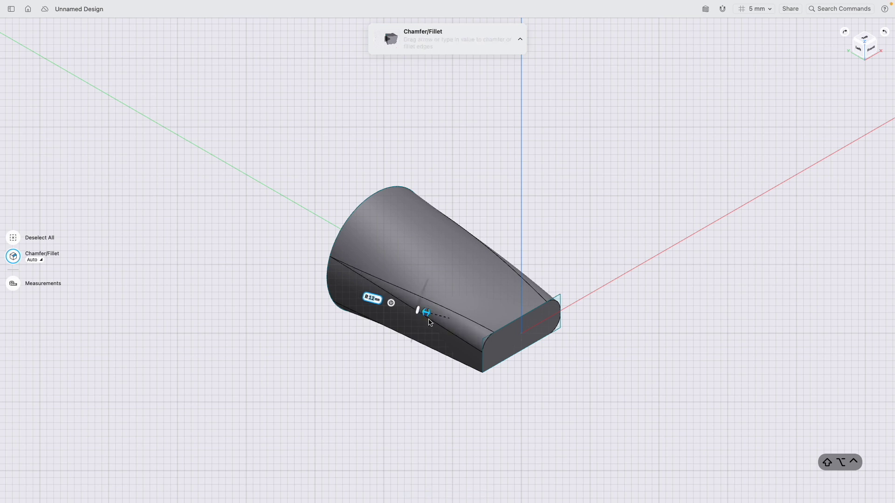
{"action": "left_click", "coordinate": [478, 374]}
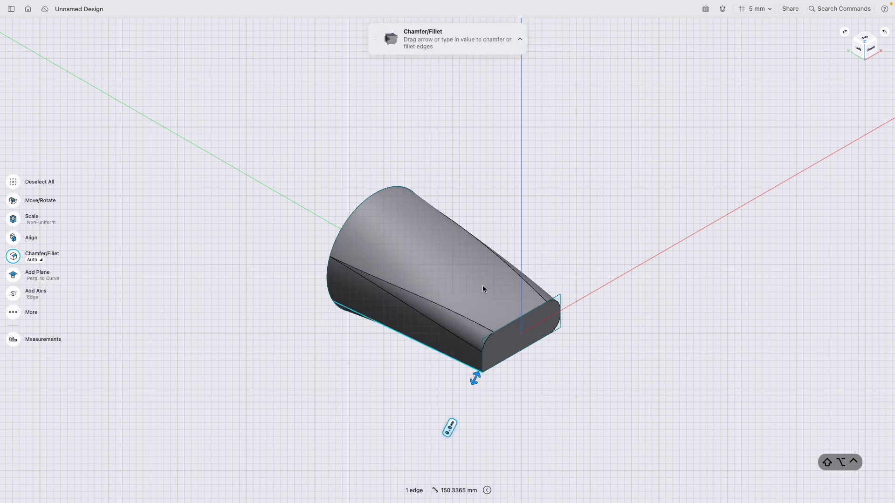
{"action": "scroll", "coordinate": [482, 286], "scroll_direction": "down", "scroll_amount": 2}
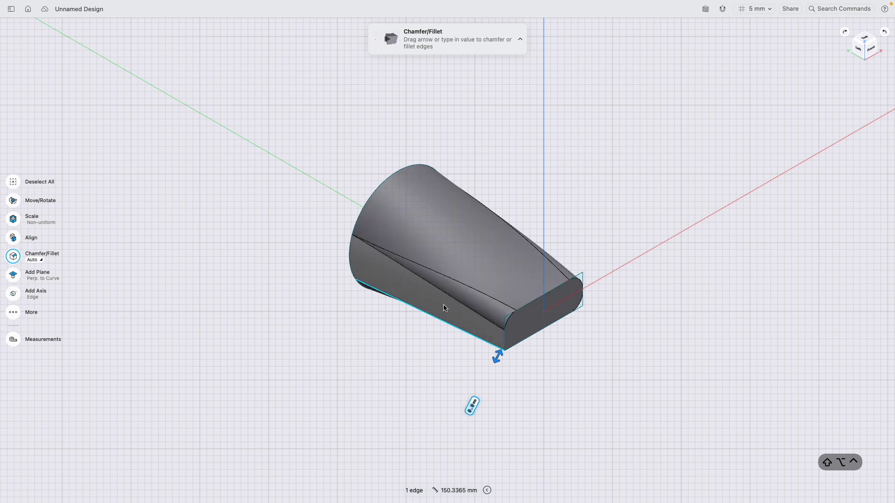
{"action": "scroll", "coordinate": [460, 311], "scroll_direction": "up", "scroll_amount": 3}
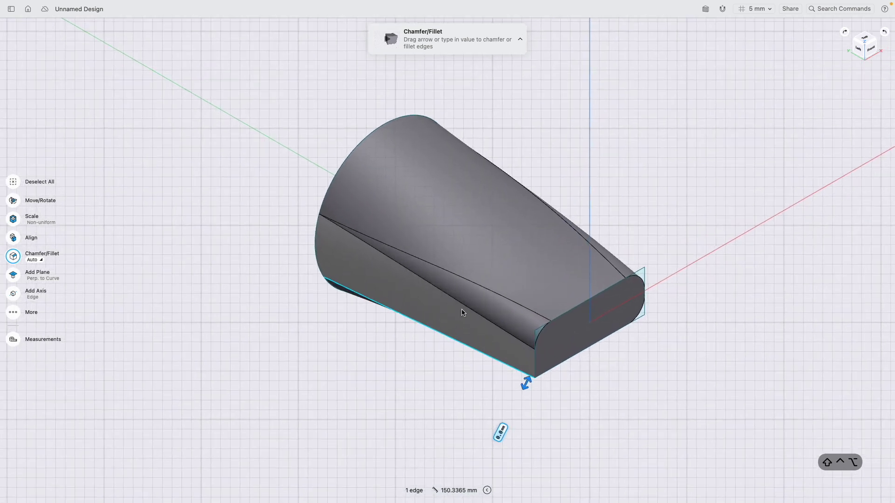
{"action": "scroll", "coordinate": [463, 312], "scroll_direction": "up", "scroll_amount": 10}
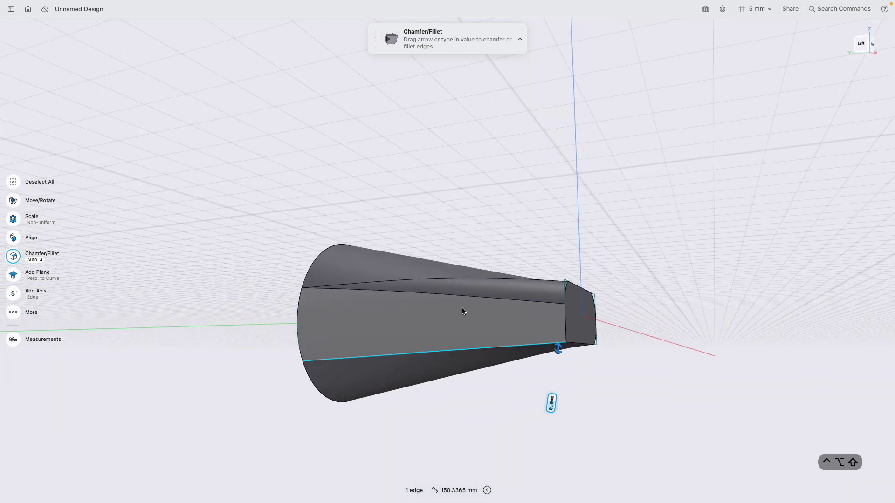
{"action": "mouse_move", "coordinate": [559, 354]}
{"action": "left_mouse_down"}
{"action": "mouse_move", "coordinate": [547, 368]}
{"action": "mouse_move", "coordinate": [562, 363]}
{"action": "left_mouse_up"}
{"action": "left_click", "coordinate": [644, 306]}
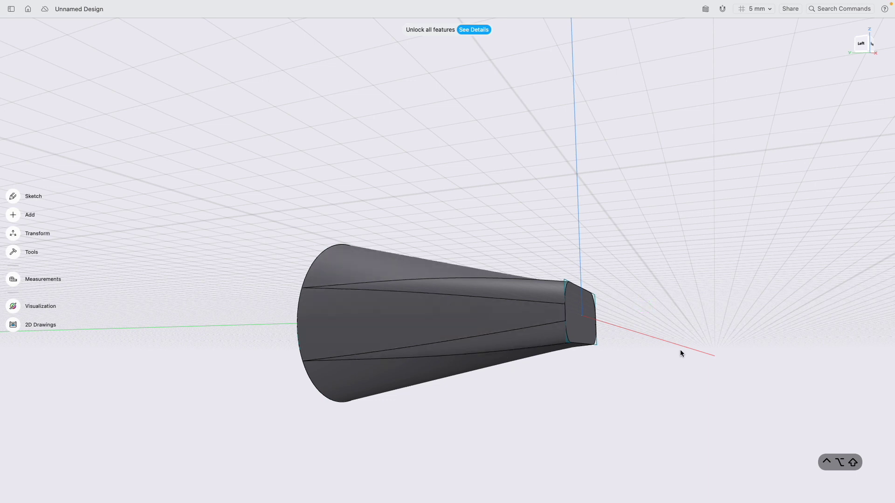
- Round the rectangular outlet end's edges with a 5 mm fillet and apply it
{"action": "scroll", "coordinate": [587, 316], "scroll_direction": "right", "scroll_amount": 5}
{"action": "scroll", "coordinate": [588, 316], "scroll_direction": "down", "scroll_amount": 3}
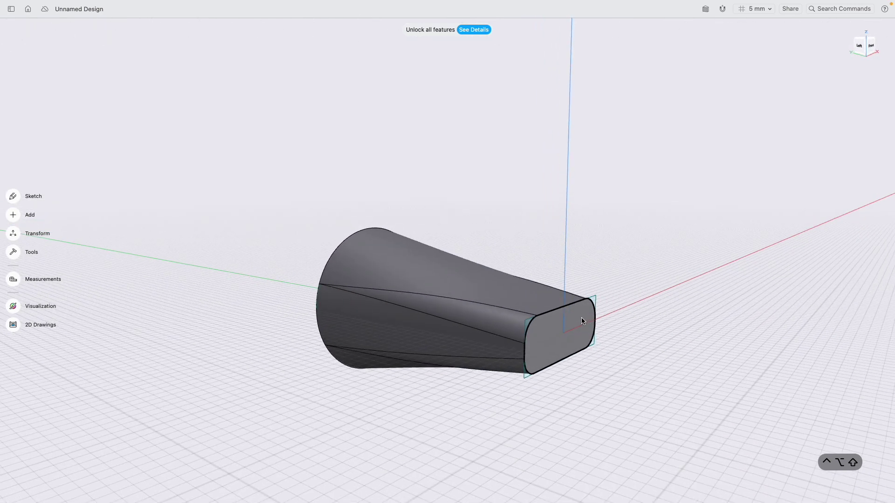
{"action": "left_click", "coordinate": [575, 307]}
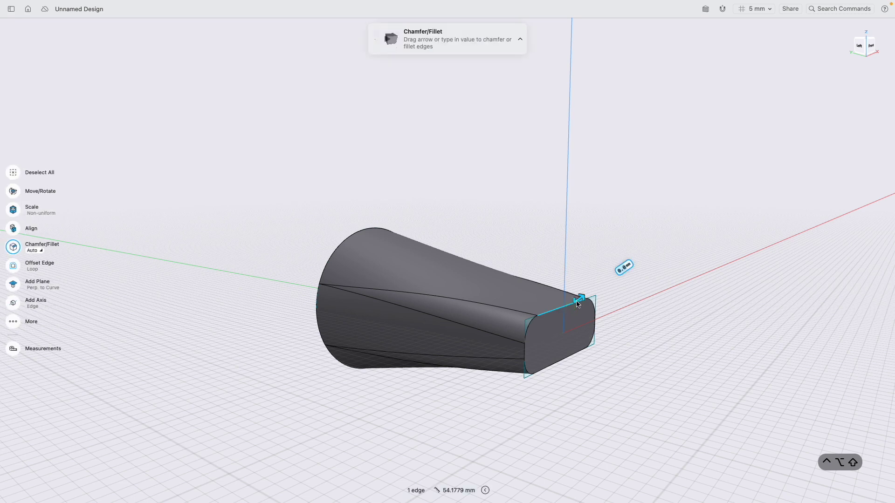
{"action": "left_click_drag", "start_coordinate": [578, 305], "coordinate": [587, 300]}
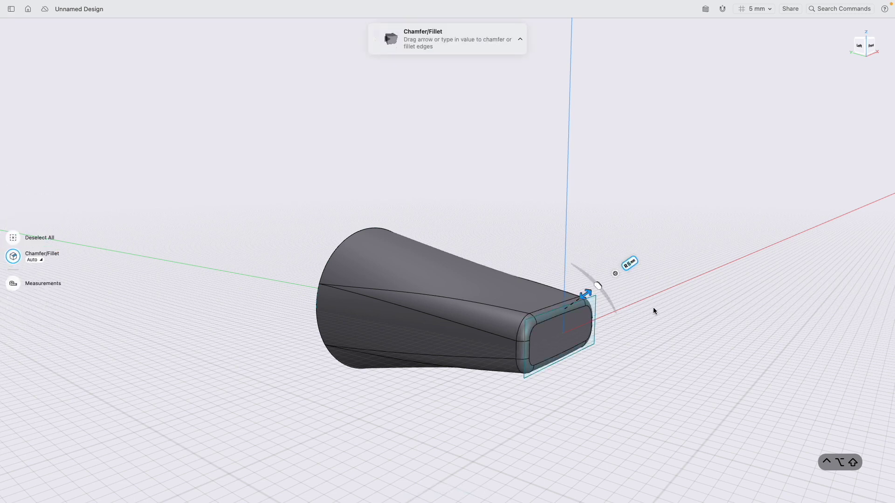
{"action": "scroll", "coordinate": [653, 310], "scroll_direction": "left", "scroll_amount": 5}
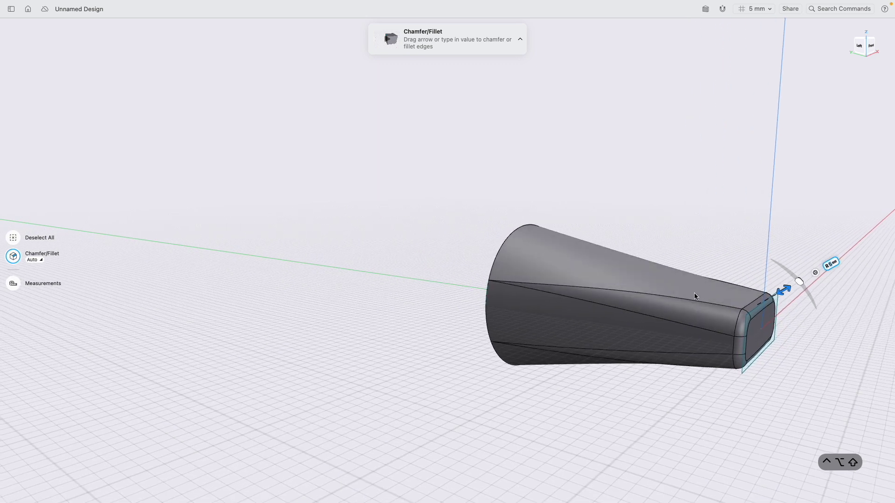
{"action": "left_click", "coordinate": [180, 304]}
{"action": "scroll", "coordinate": [495, 303], "scroll_direction": "left", "scroll_amount": 3}
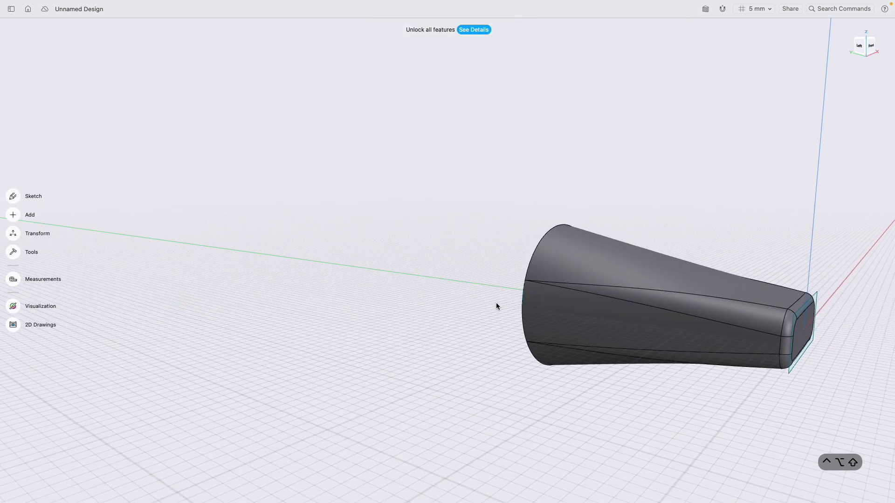
- Turn the view to the circular inlet and enter a 5 mm fillet on its rim edge
{"action": "left_click", "coordinate": [855, 41]}
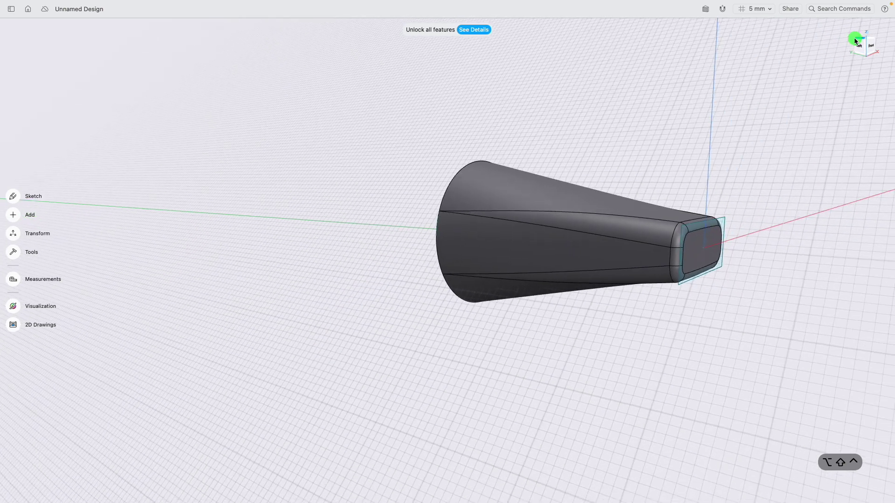
{"action": "left_click", "coordinate": [859, 44]}
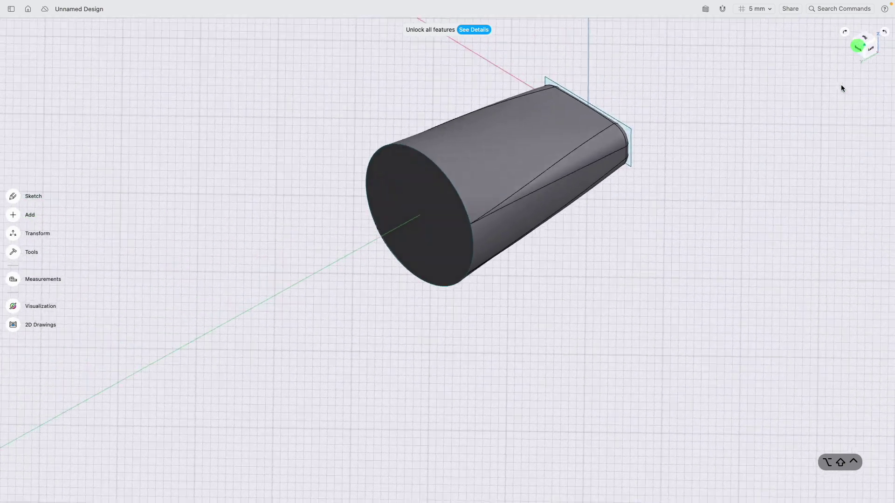
{"action": "left_click", "coordinate": [432, 161]}
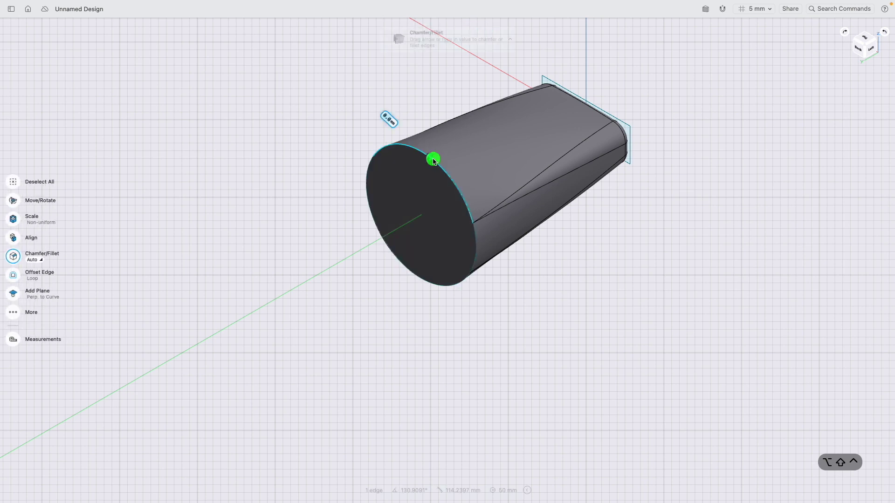
{"action": "mouse_move", "coordinate": [435, 164]}
{"action": "left_mouse_down"}
{"action": "mouse_move", "coordinate": [442, 171]}
{"action": "mouse_move", "coordinate": [423, 165]}
{"action": "mouse_move", "coordinate": [438, 166]}
{"action": "left_mouse_up"}
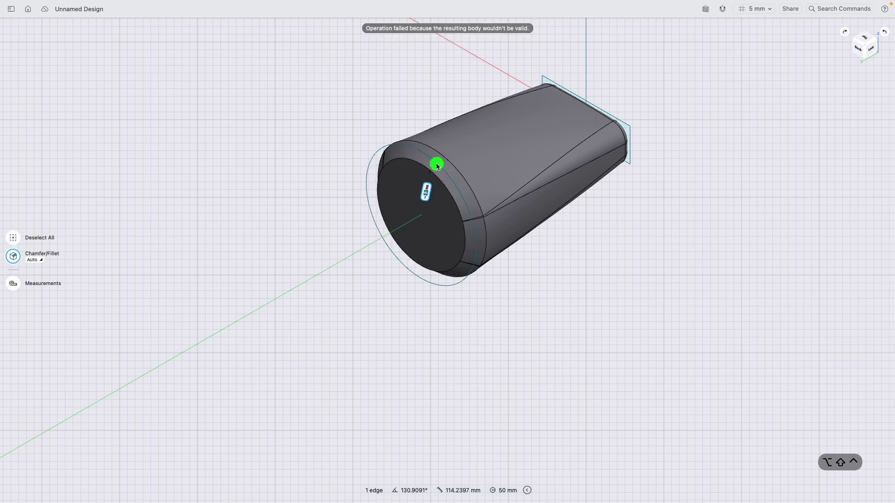
{"action": "key", "text": "5"}
{"action": "key", "text": "Return"}
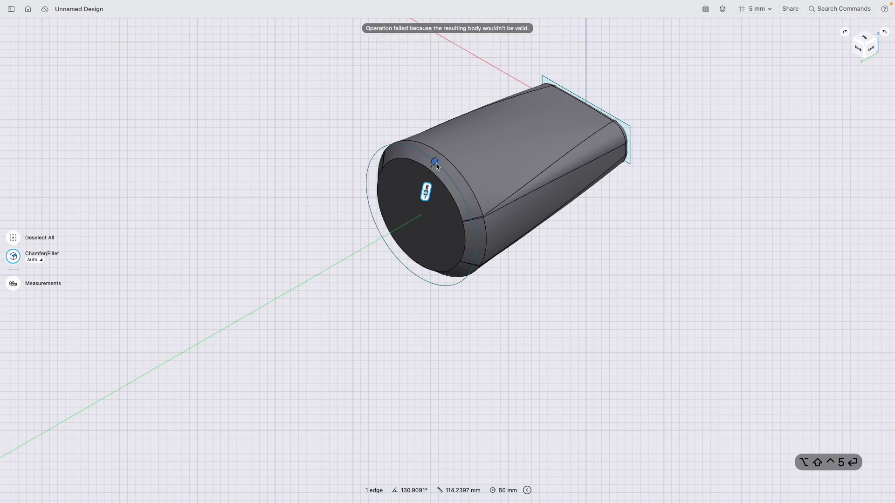
- Apply the inlet rim fillet, then show the design's item list
{"action": "left_click_drag", "start_coordinate": [432, 164], "coordinate": [437, 166]}
{"action": "left_click", "coordinate": [543, 257]}
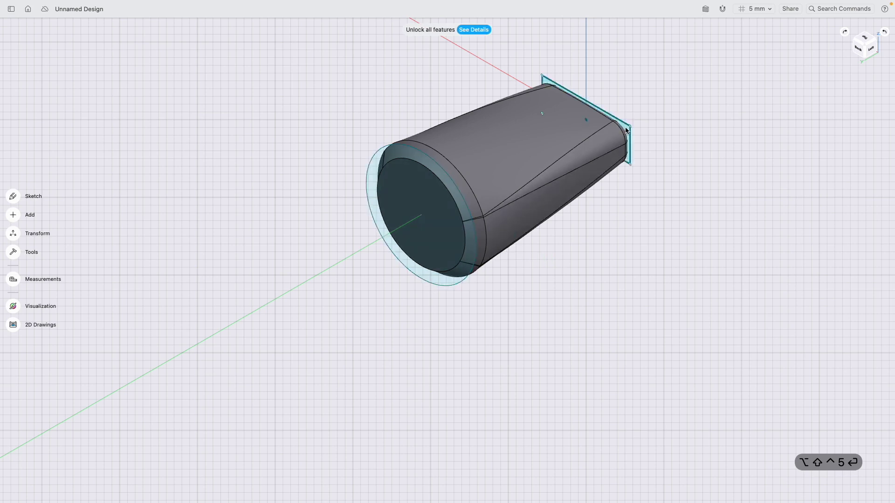
{"action": "scroll", "coordinate": [601, 147], "scroll_direction": "right", "scroll_amount": 3}
{"action": "scroll", "coordinate": [508, 212], "scroll_direction": "up", "scroll_amount": 3}
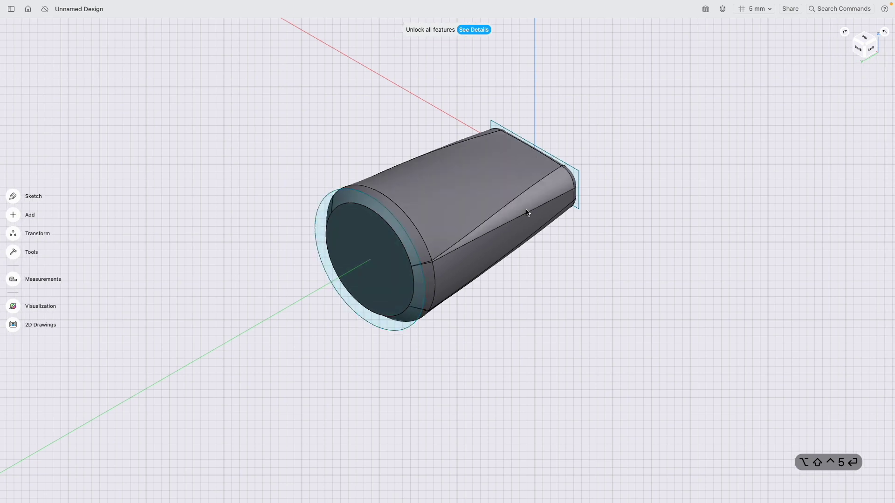
{"action": "left_click", "coordinate": [11, 9]}
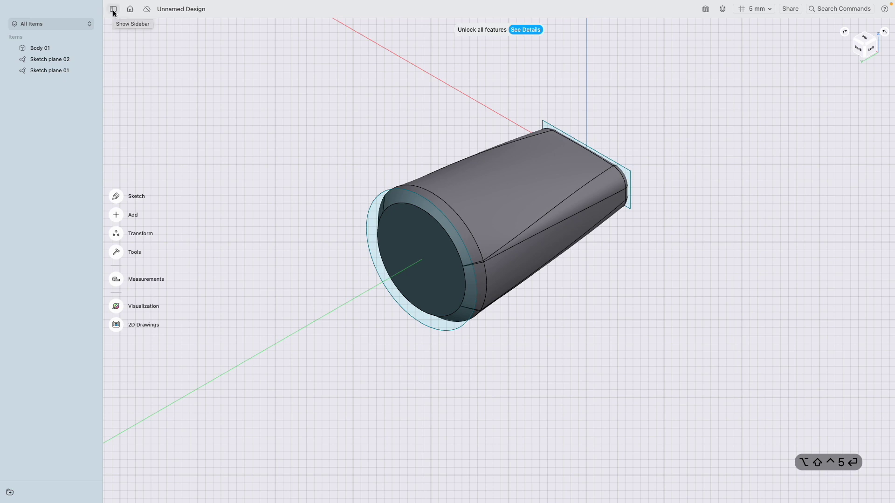
- Hide Sketch plane 02 and Sketch plane 01, keep Body 01 visible, and close the item list
{"action": "left_click", "coordinate": [90, 58]}
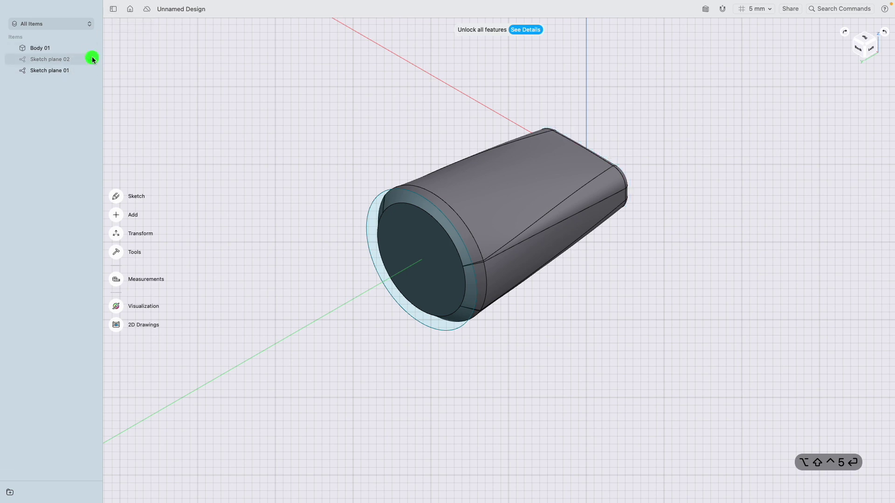
{"action": "left_click", "coordinate": [90, 71]}
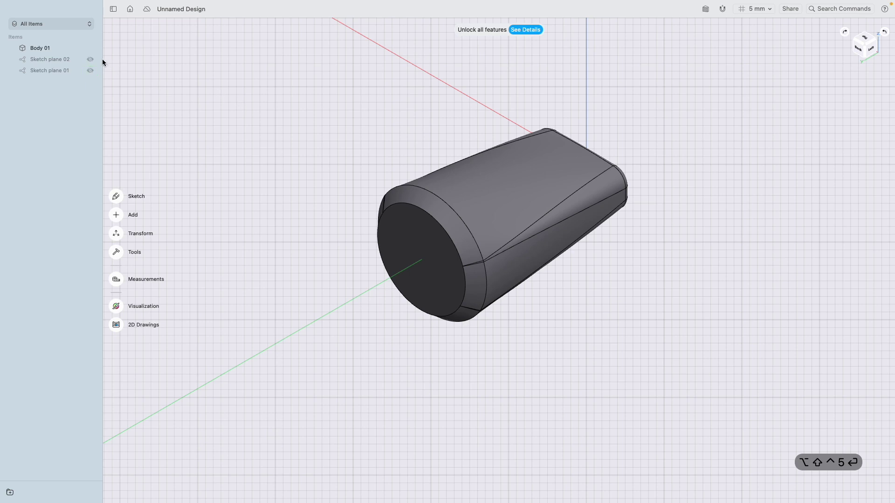
{"action": "left_click", "coordinate": [91, 48]}
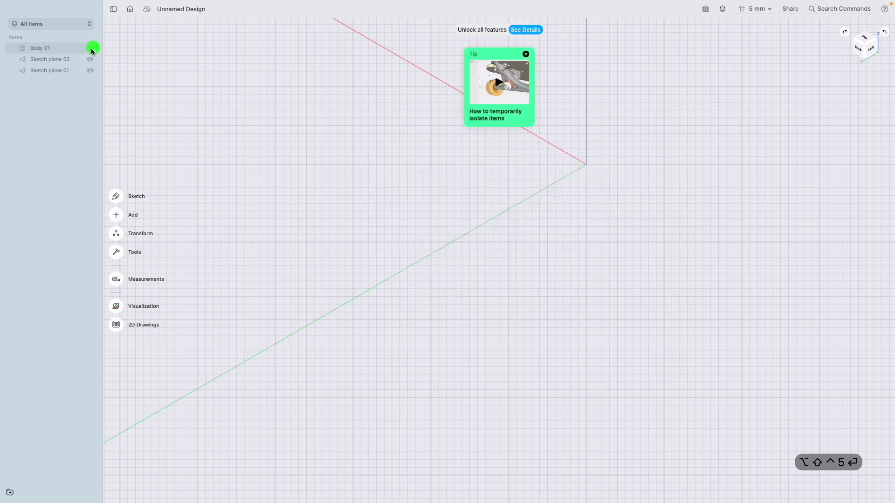
{"action": "left_click", "coordinate": [90, 48]}
{"action": "left_click", "coordinate": [91, 48]}
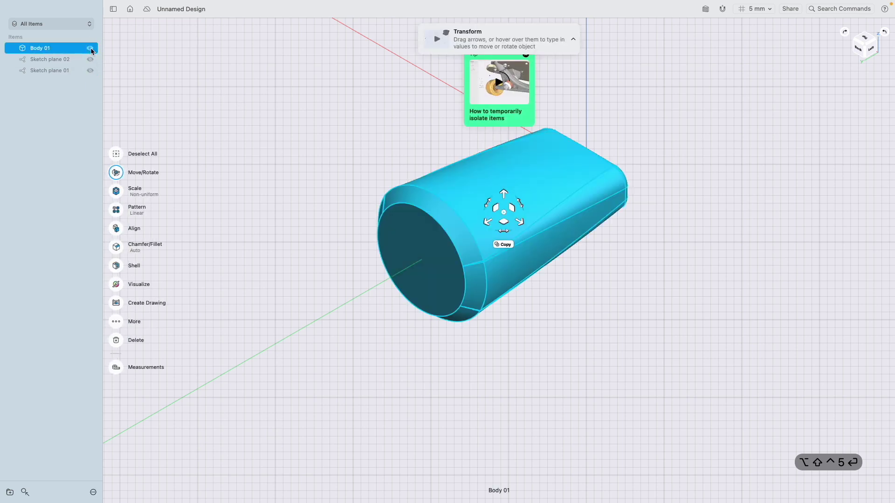
{"action": "left_click", "coordinate": [91, 48]}
{"action": "left_click", "coordinate": [91, 48]}
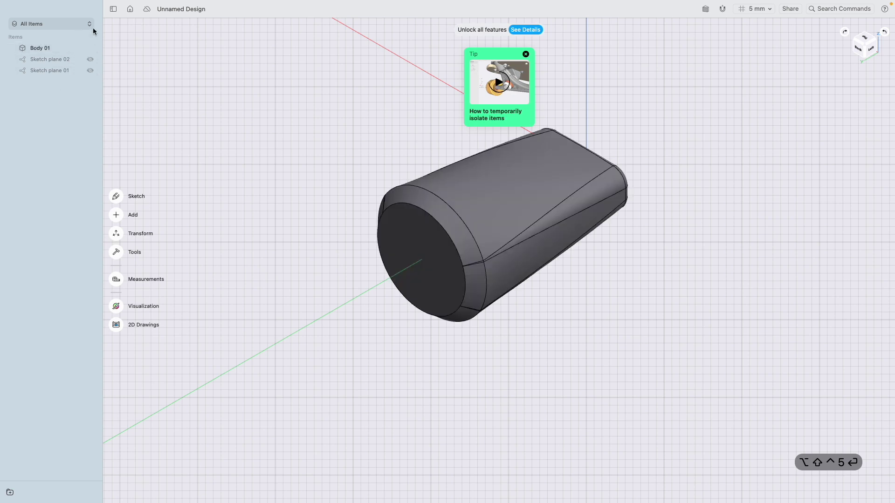
{"action": "left_click", "coordinate": [113, 9]}
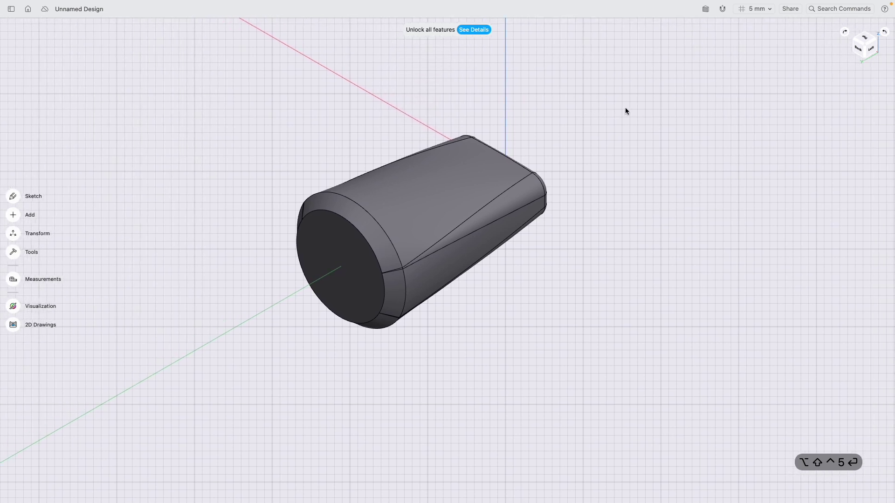
- Start a Shell on the body and pick the circular inlet face to remove
{"action": "left_click", "coordinate": [13, 253]}
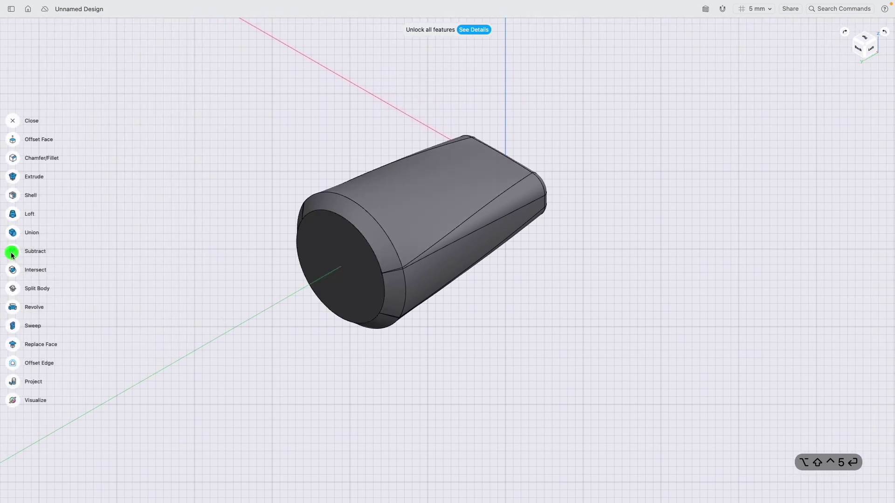
{"action": "left_click", "coordinate": [16, 196]}
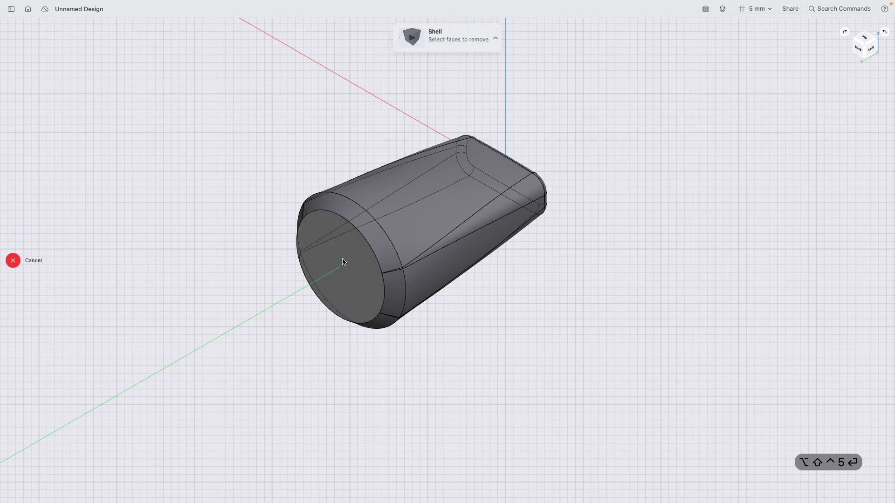
{"action": "scroll", "coordinate": [343, 262], "scroll_direction": "right", "scroll_amount": 2}
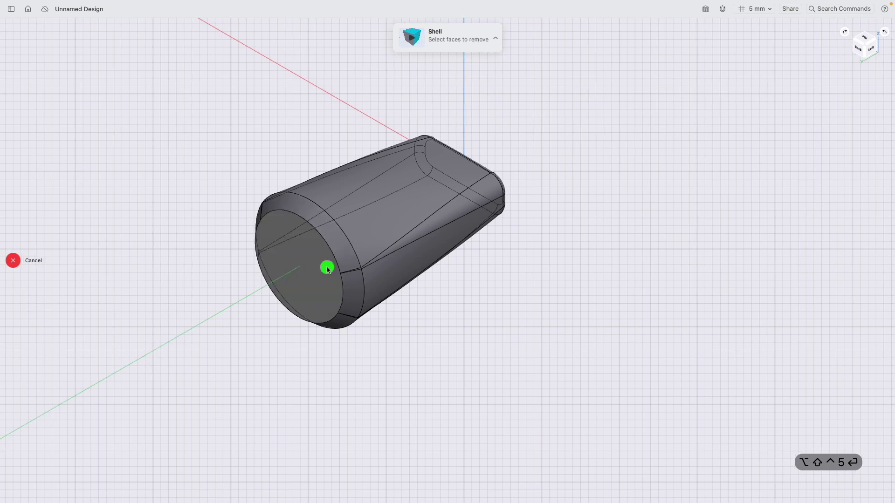
{"action": "left_click", "coordinate": [327, 269]}
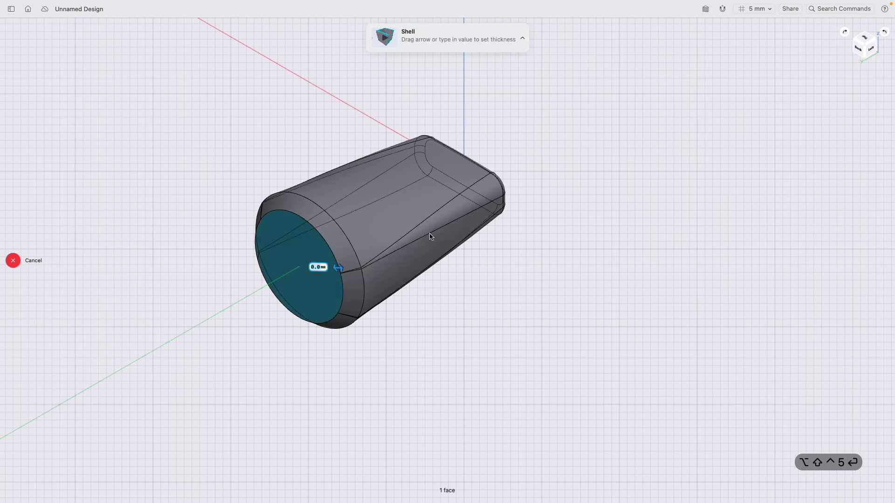
{"action": "scroll", "coordinate": [430, 236], "scroll_direction": "down", "scroll_amount": 10, "text": "shift"}
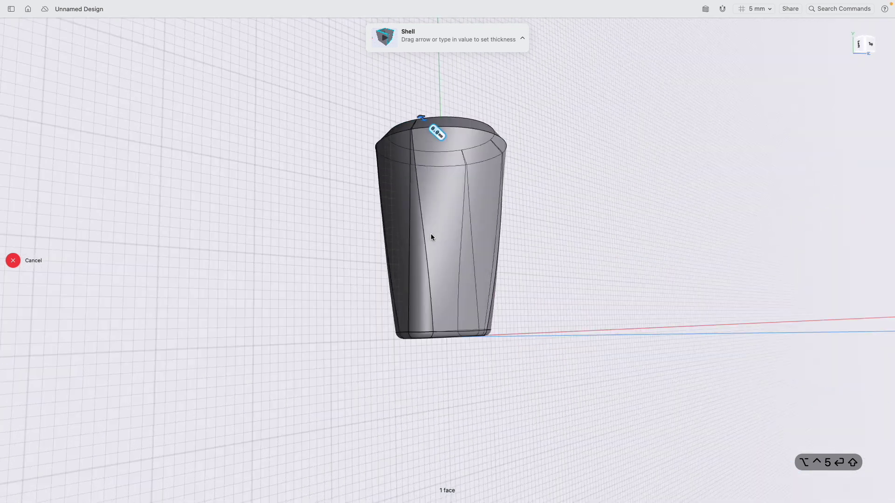
{"action": "scroll", "coordinate": [430, 236], "scroll_direction": "down", "scroll_amount": 10, "text": "shift"}
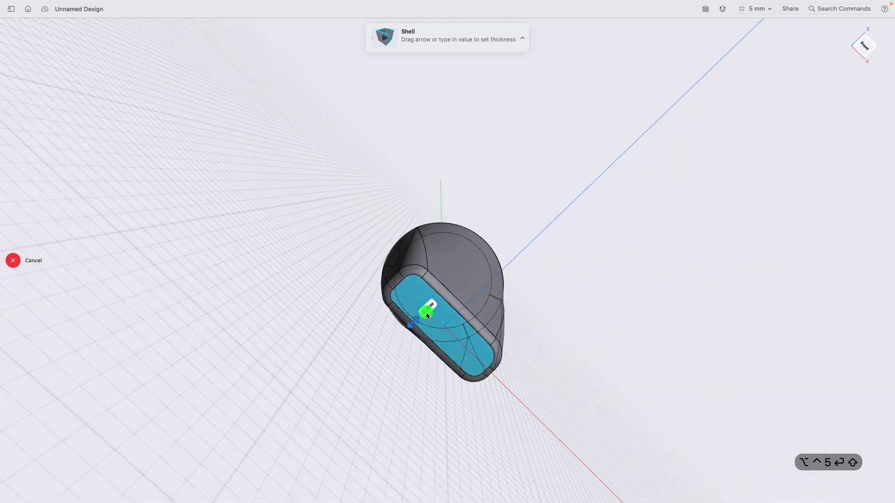
- Set the shell wall thickness from an isometric view and confirm the hollow nozzle
{"action": "left_click", "coordinate": [875, 46]}
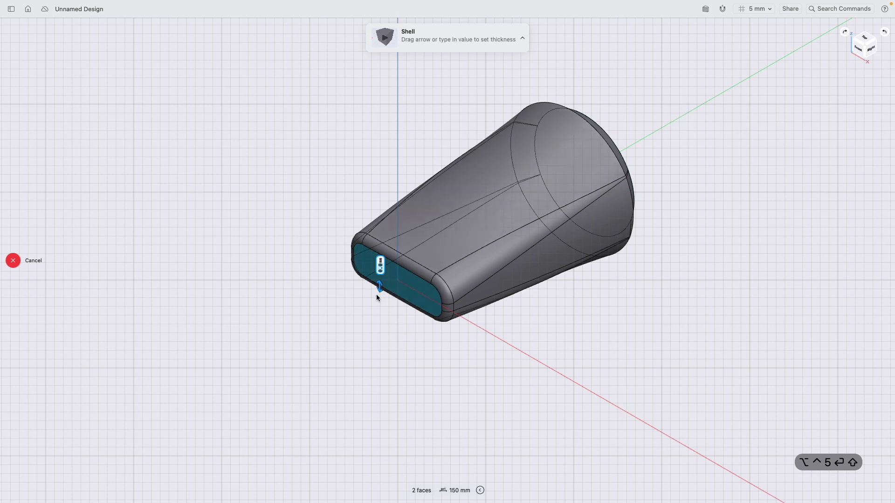
{"action": "left_click_drag", "start_coordinate": [381, 288], "coordinate": [385, 278]}
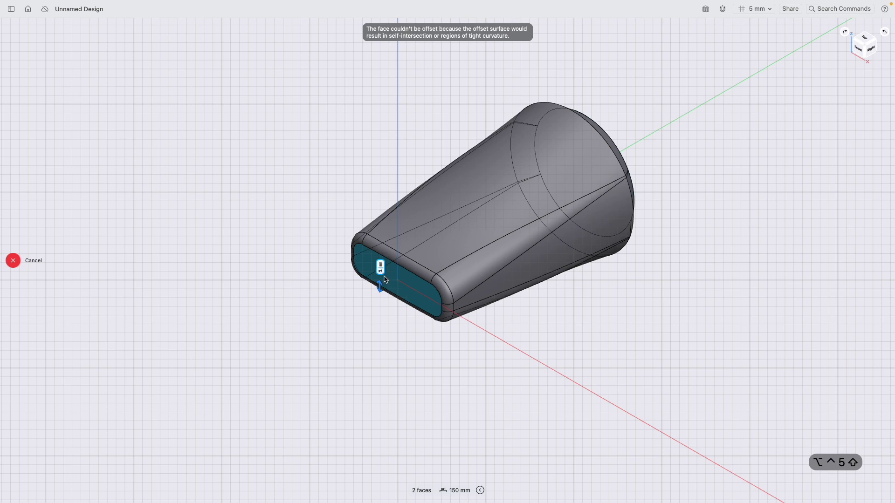
{"action": "left_click", "coordinate": [385, 280]}
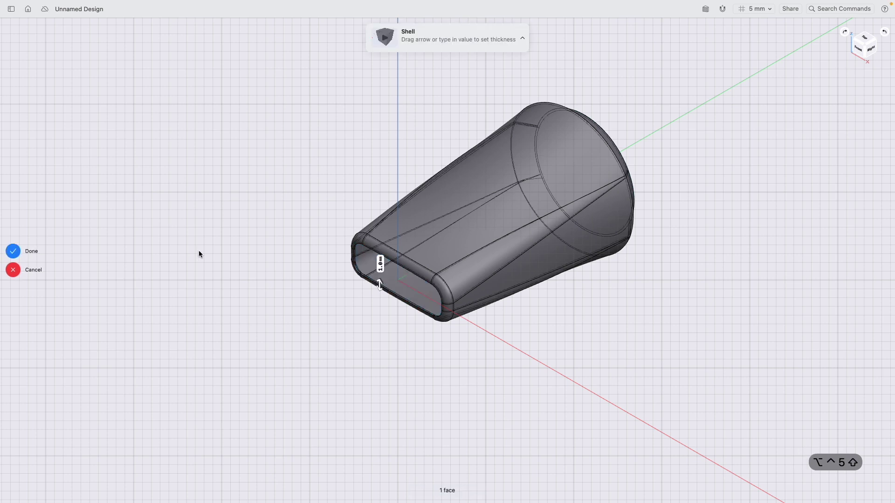
{"action": "left_click", "coordinate": [14, 251]}
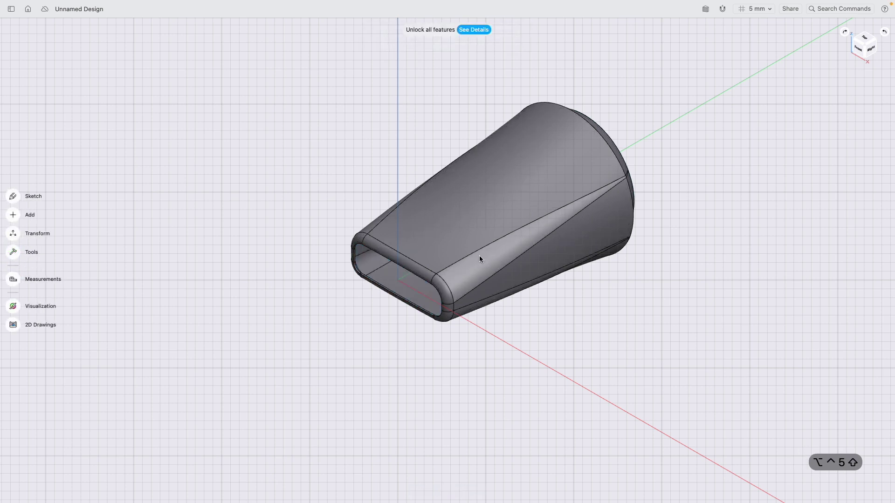
{"action": "scroll", "coordinate": [477, 256], "scroll_direction": "right", "scroll_amount": 3}
{"action": "scroll", "coordinate": [477, 256], "scroll_direction": "up", "scroll_amount": 2}
{"action": "scroll", "coordinate": [477, 259], "scroll_direction": "up", "scroll_amount": 2}
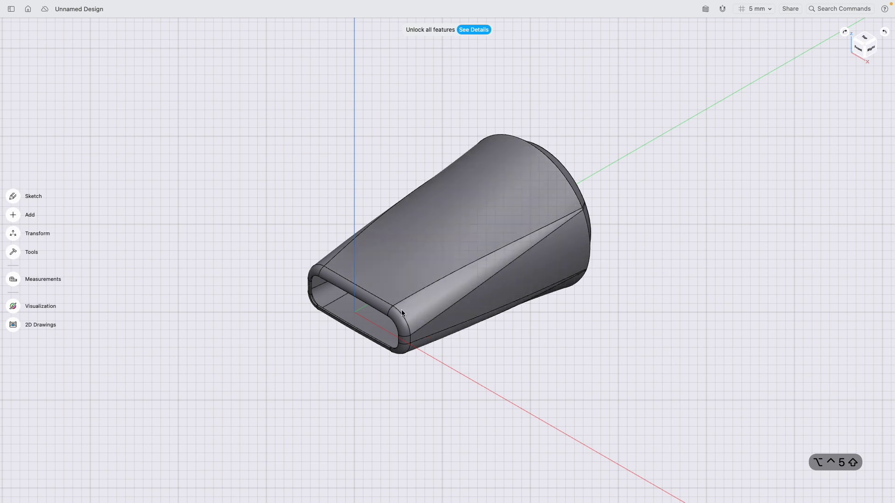
{"action": "scroll", "coordinate": [401, 310], "scroll_direction": "down", "scroll_amount": 10}
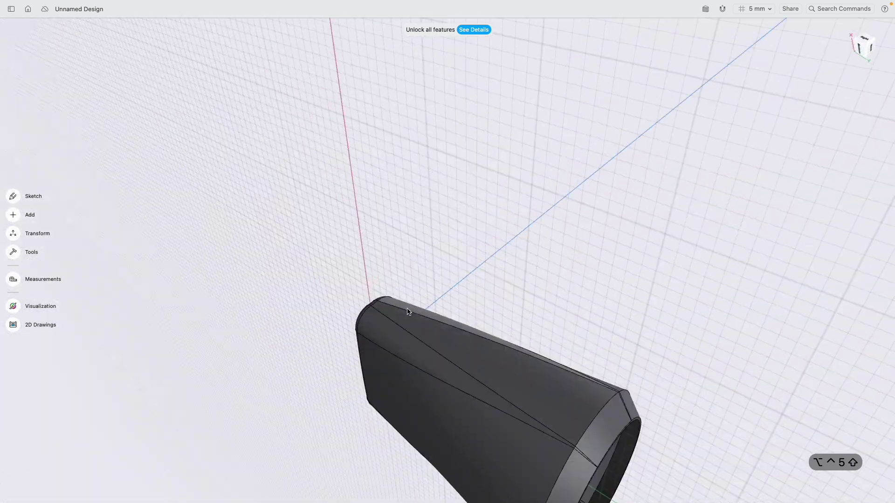
{"action": "scroll", "coordinate": [408, 311], "scroll_direction": "down", "scroll_amount": 15}
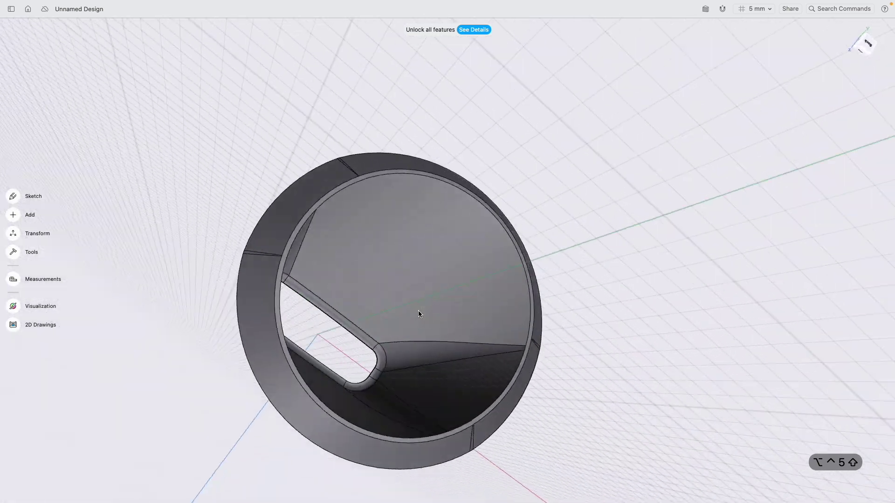
{"action": "scroll", "coordinate": [418, 312], "scroll_direction": "down", "scroll_amount": 5}
{"action": "scroll", "coordinate": [418, 312], "scroll_direction": "up", "scroll_amount": 10}
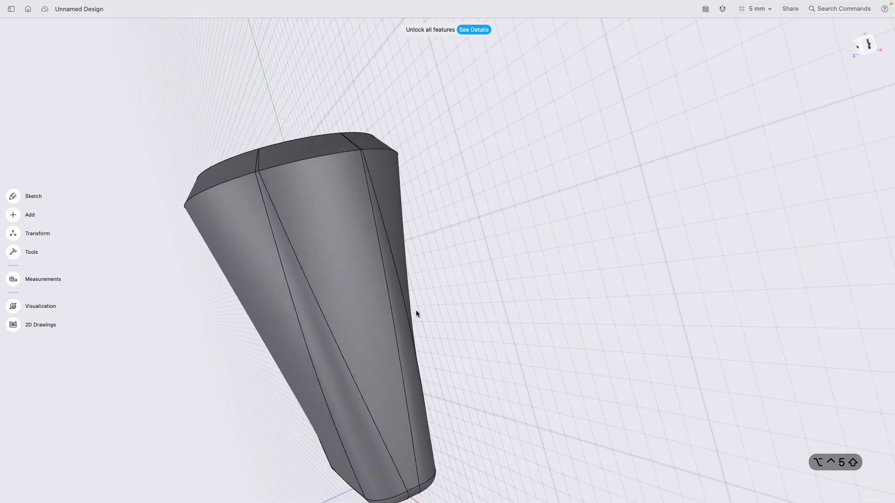
{"action": "scroll", "coordinate": [415, 310], "scroll_direction": "up", "scroll_amount": 10}
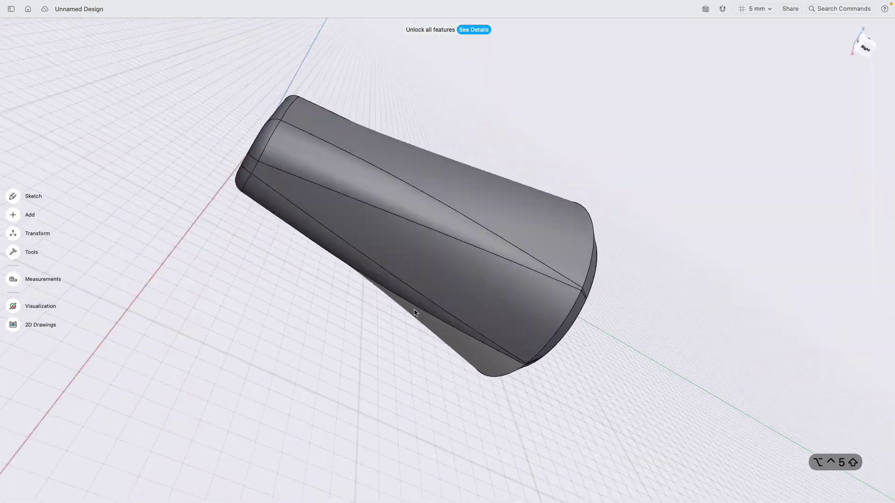
{"action": "scroll", "coordinate": [863, 38], "scroll_direction": "up", "scroll_amount": 5}
{"action": "left_click", "coordinate": [862, 38]}
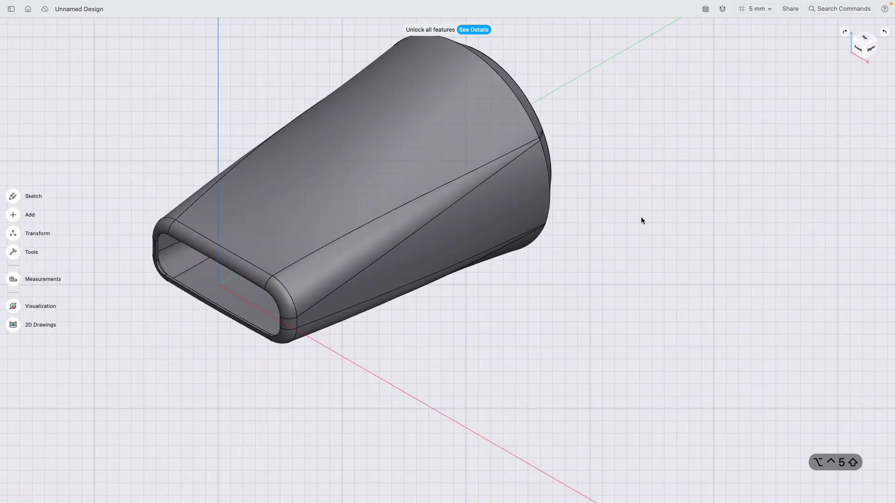
{"action": "scroll", "coordinate": [664, 212], "scroll_direction": "left", "scroll_amount": 5, "text": "shift"}
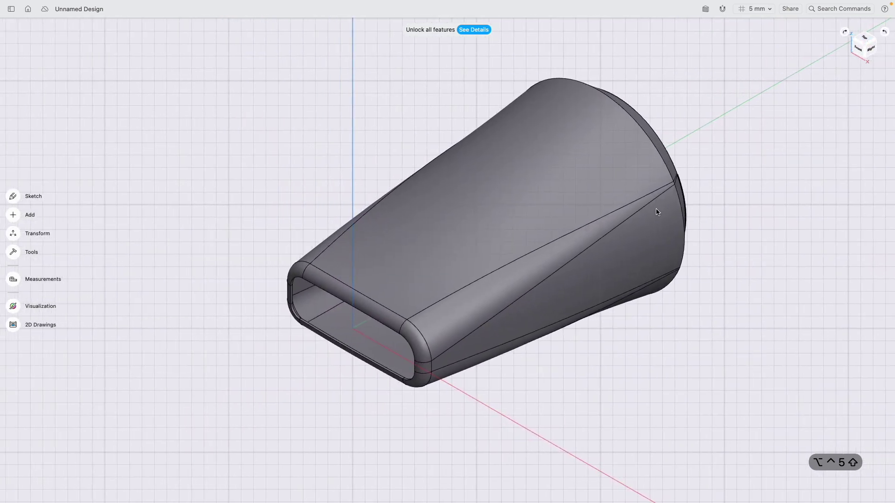
{"action": "scroll", "coordinate": [595, 225], "scroll_direction": "down", "scroll_amount": 10}
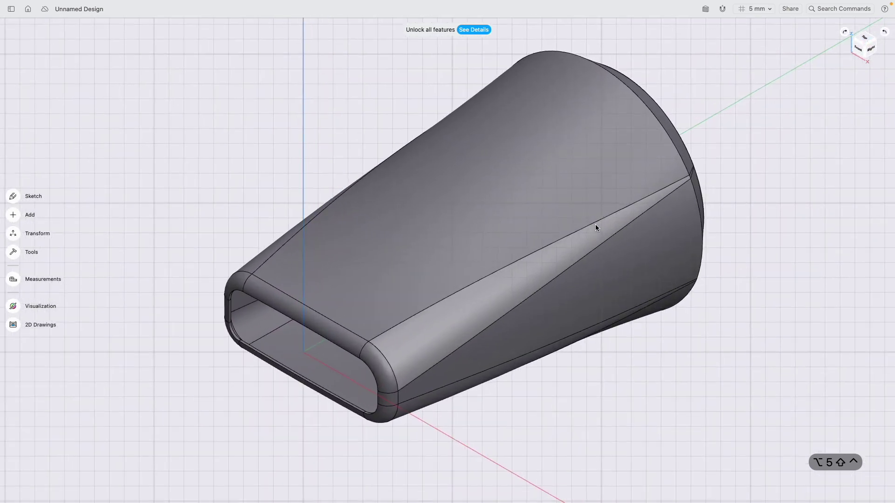
{"action": "scroll", "coordinate": [597, 227], "scroll_direction": "up", "scroll_amount": 5}
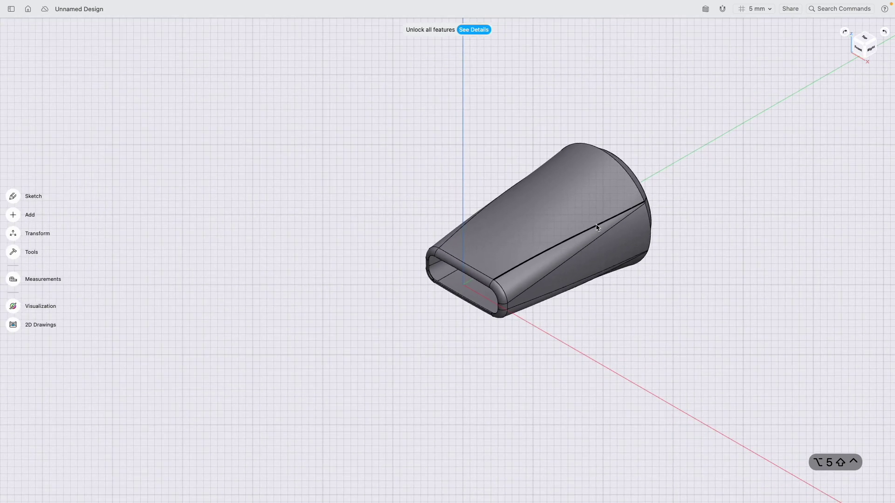
{"action": "scroll", "coordinate": [632, 207], "scroll_direction": "left", "scroll_amount": 2, "text": "shift"}
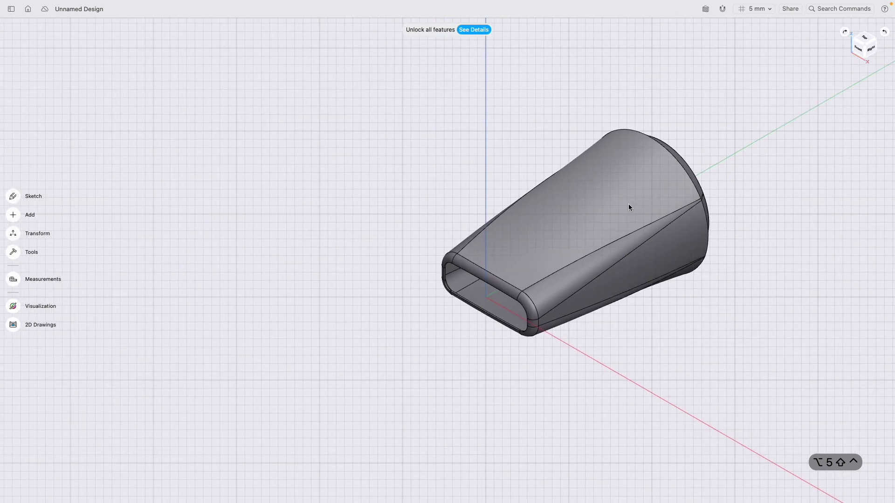